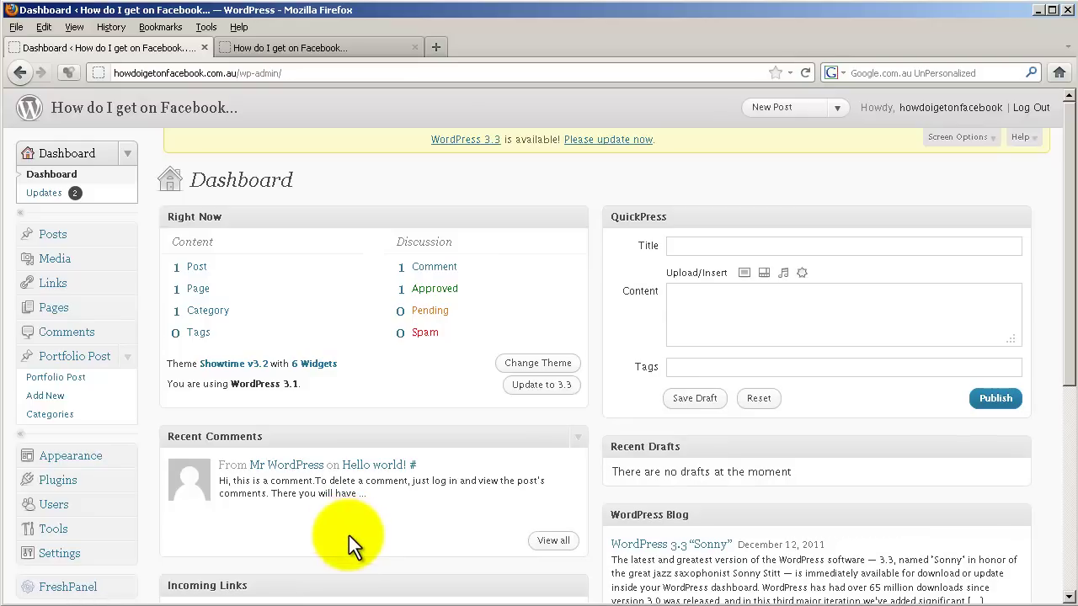
# Step: Open the FreshPanel theme settings from the WordPress dashboard
pyautogui.scroll(-2, 348, 536)
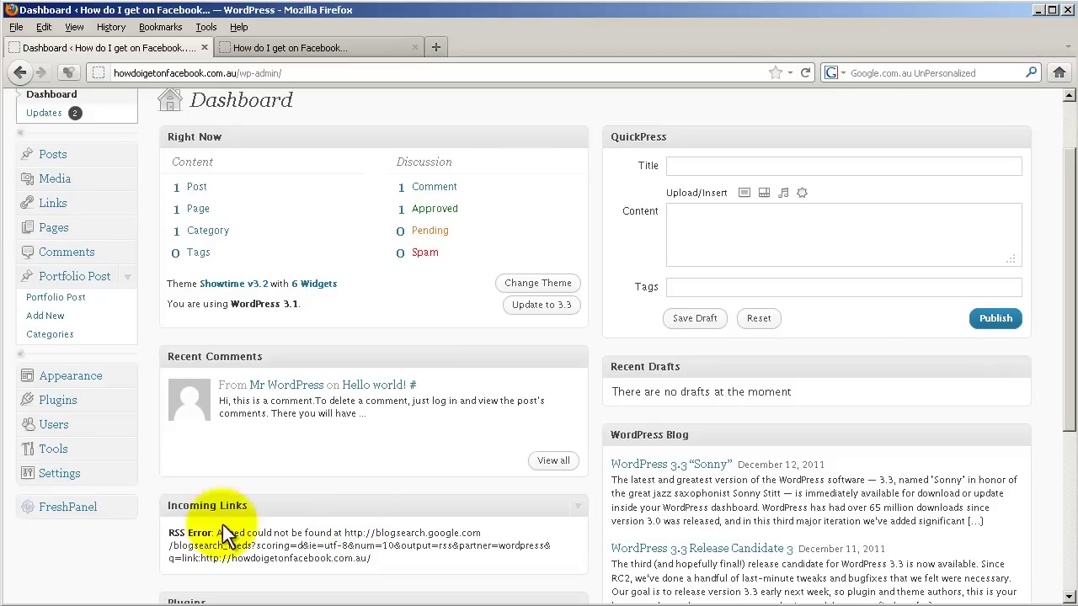
pyautogui.click(80, 512)
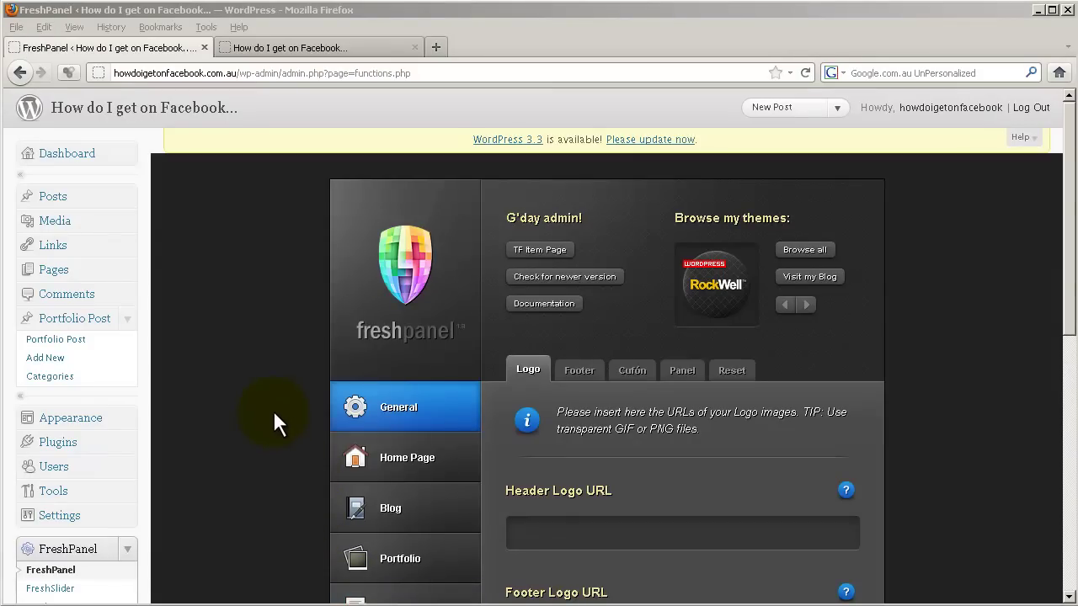
# Step: Browse the Showtime theme documentation, start its Basic Installation video, and close the documentation
pyautogui.click(524, 309)
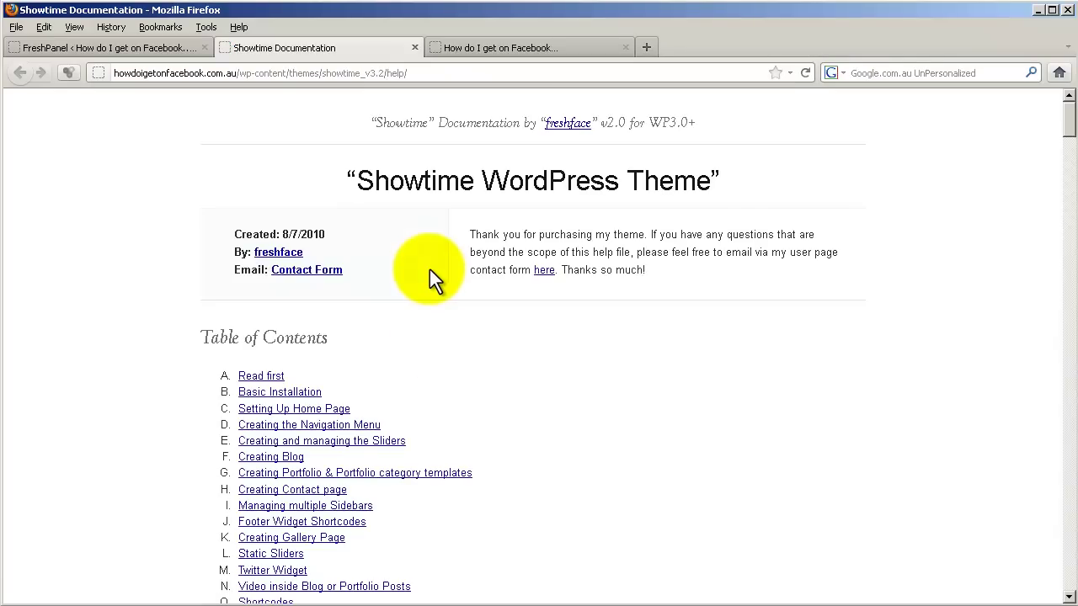
pyautogui.scroll(-2, 560, 458)
pyautogui.scroll(-2, 560, 459)
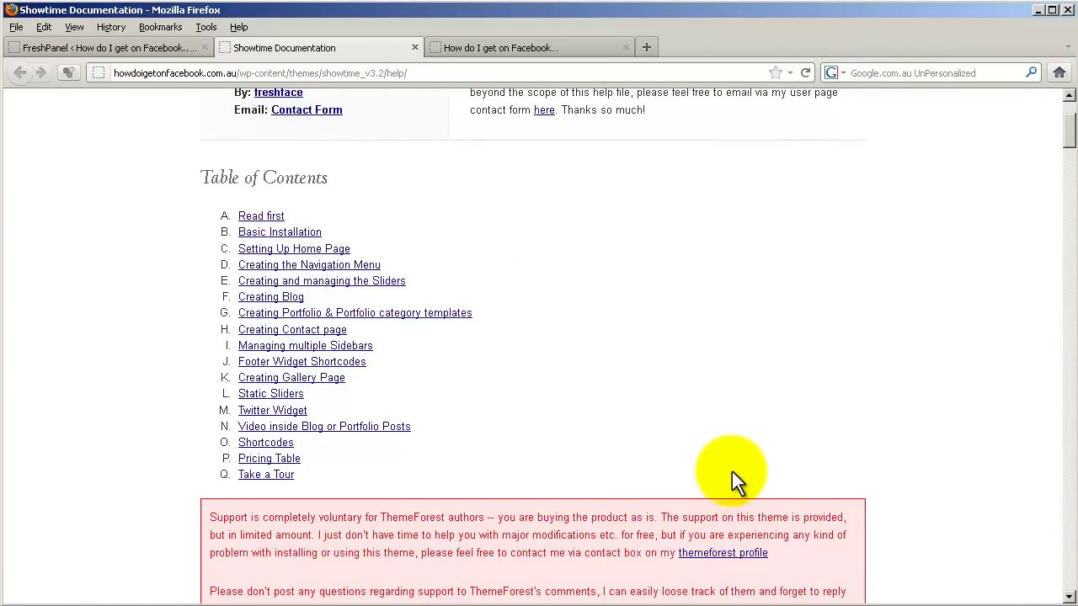
pyautogui.scroll(-5, 728, 461)
pyautogui.scroll(-10, 723, 447)
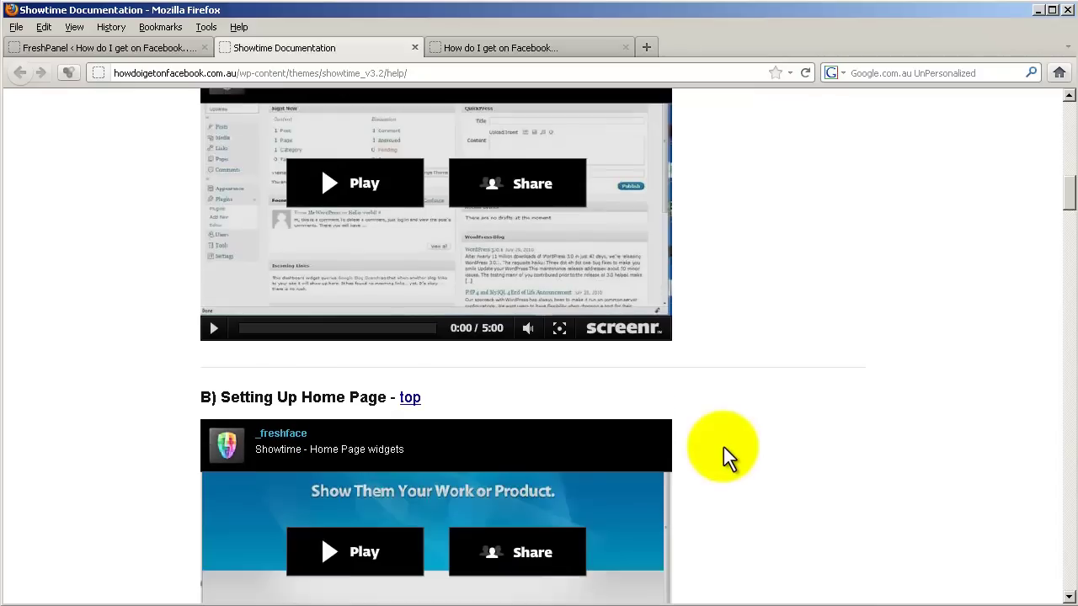
pyautogui.scroll(2, 723, 447)
pyautogui.scroll(2, 724, 447)
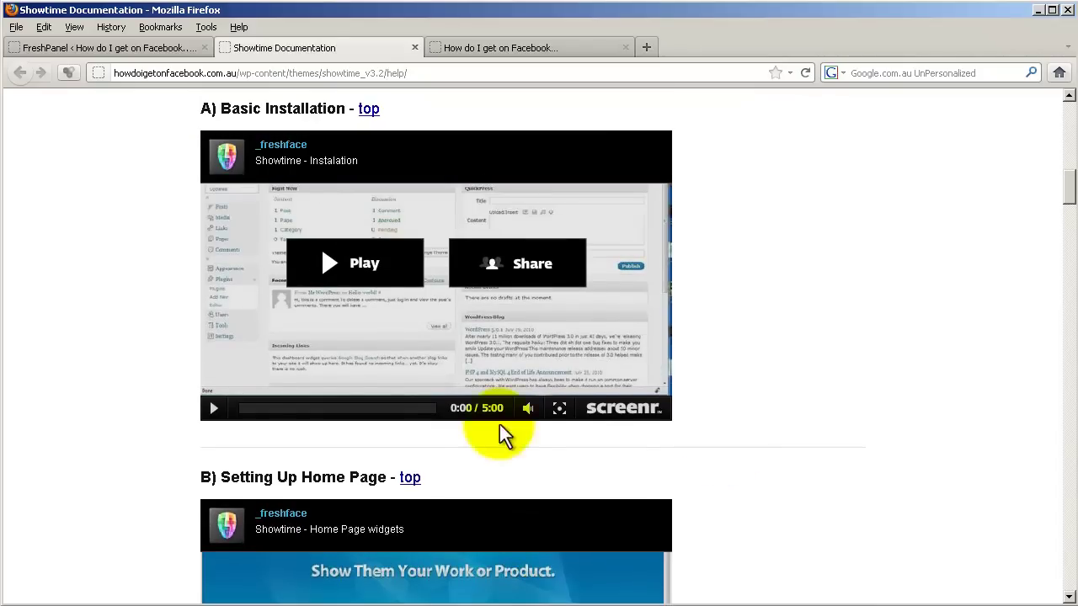
pyautogui.click(357, 271)
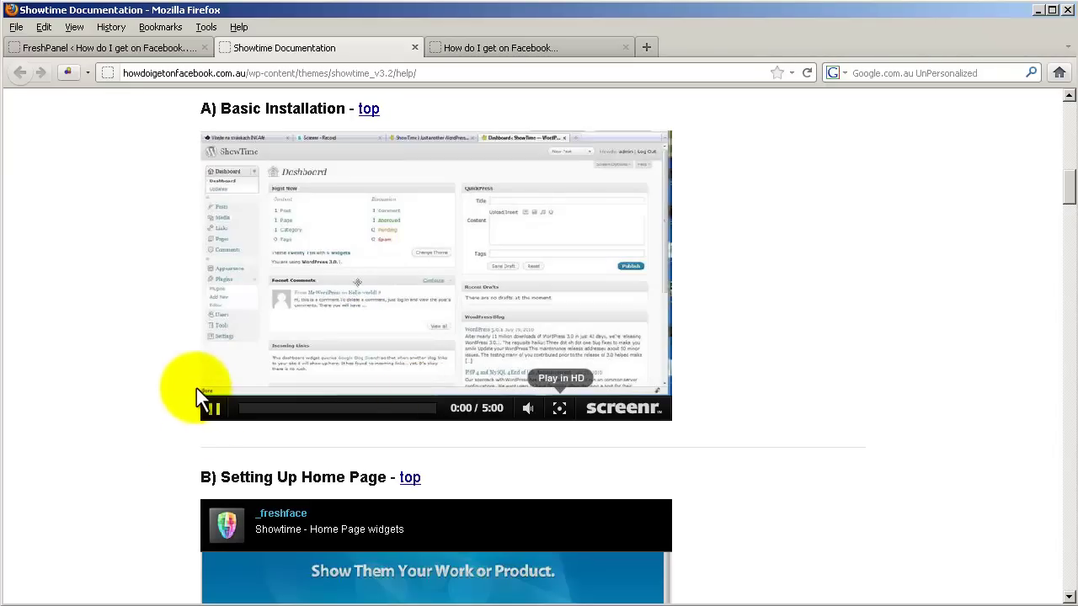
pyautogui.click(415, 47)
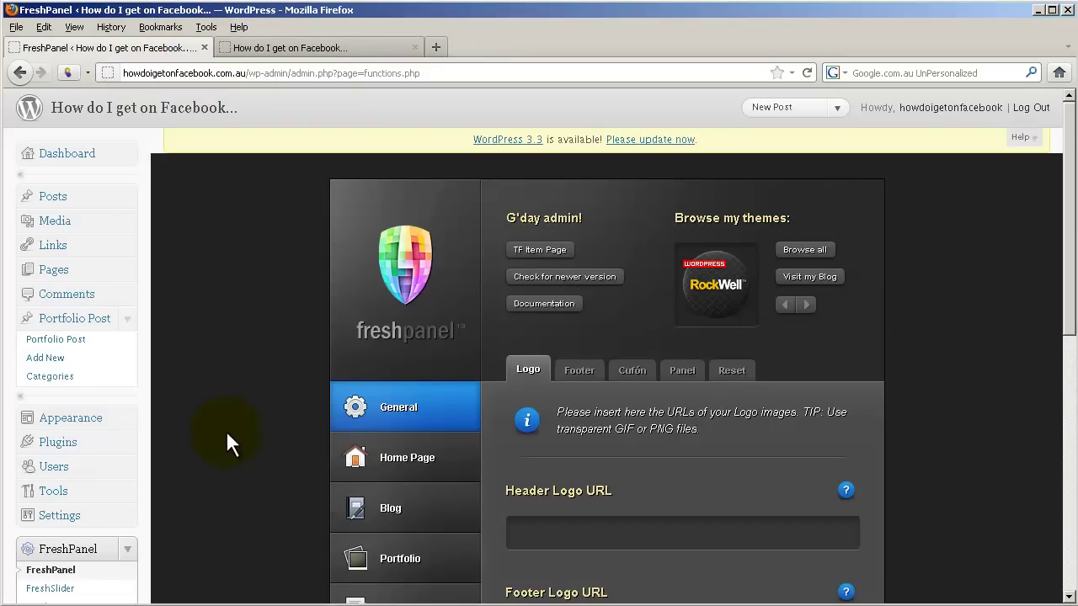
# Step: Set the theme's Skin Color to red and save the changes
pyautogui.scroll(-2, 226, 431)
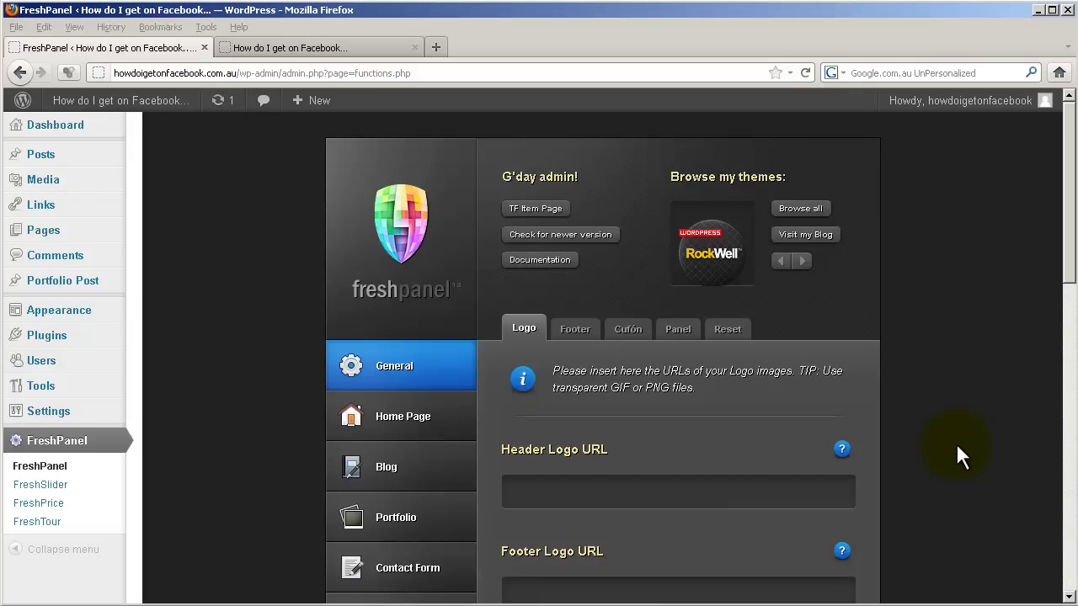
pyautogui.scroll(-4, 956, 443)
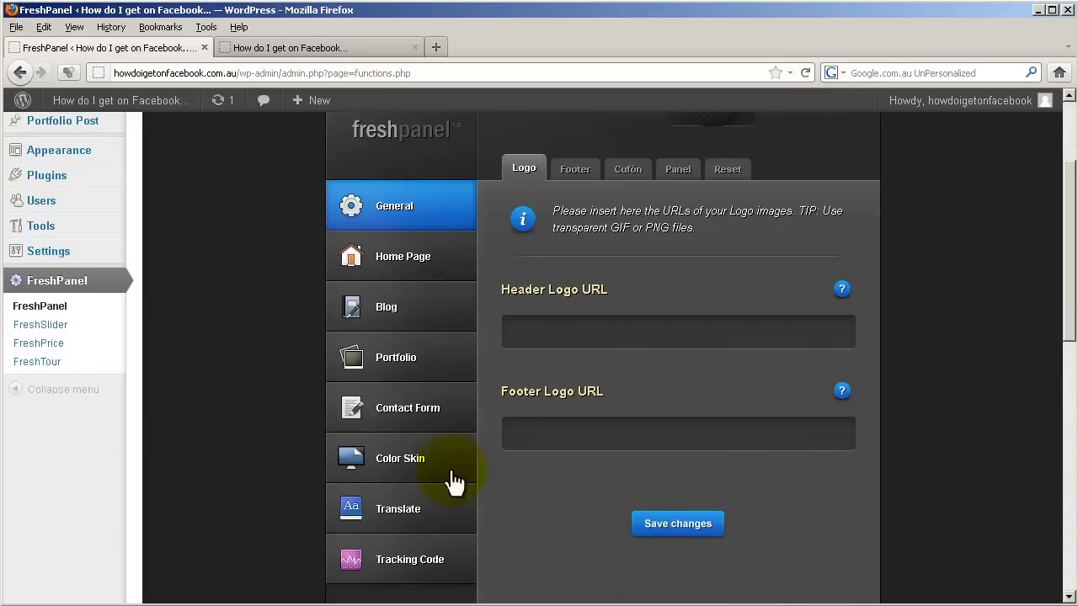
pyautogui.click(405, 470)
pyautogui.click(737, 345)
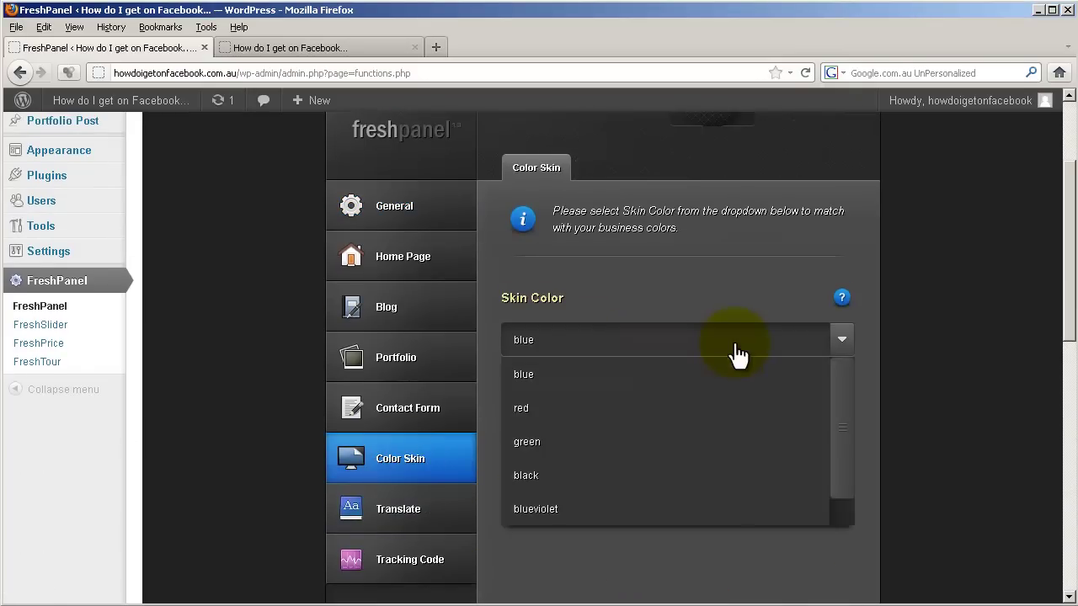
pyautogui.click(645, 413)
pyautogui.scroll(-3, 650, 471)
pyautogui.click(668, 444)
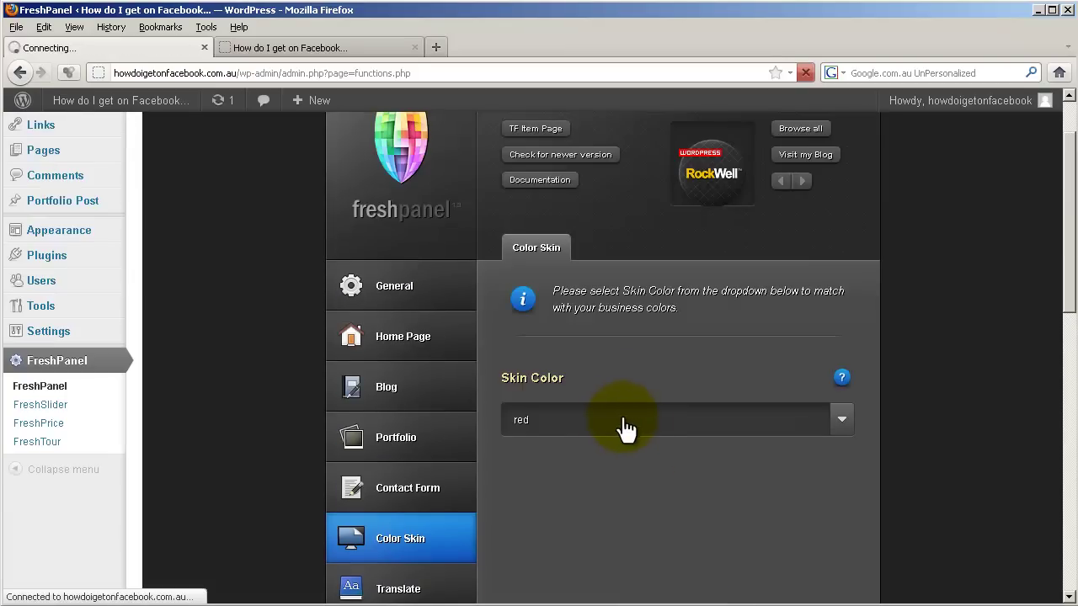
# Step: Reload the live site, examine its skin colour, header title and footer, and return to the FreshPanel settings
pyautogui.click(395, 290)
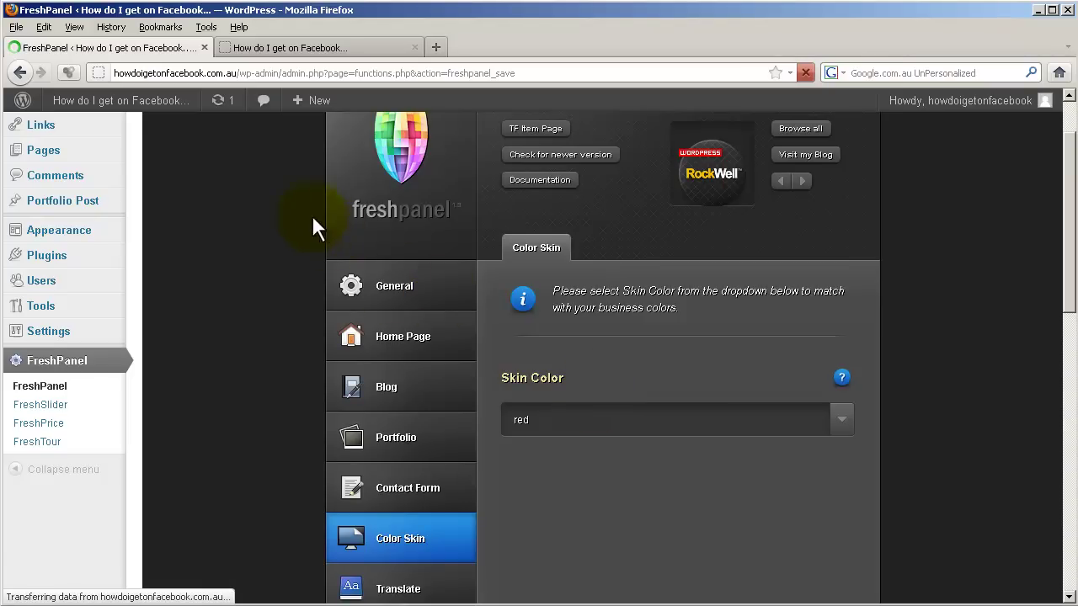
pyautogui.click(294, 48)
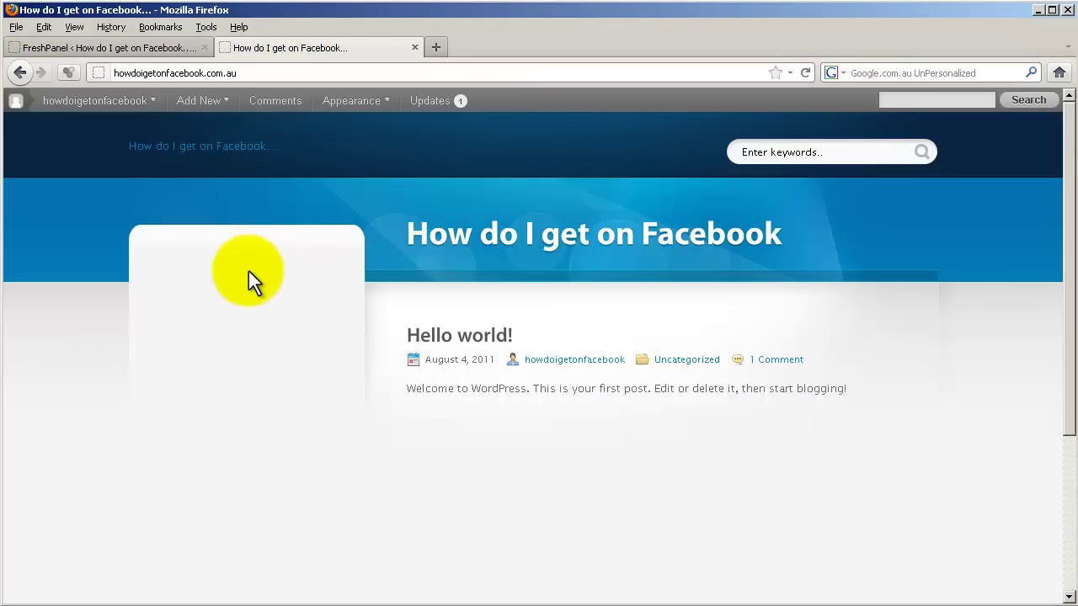
pyautogui.press('F5')
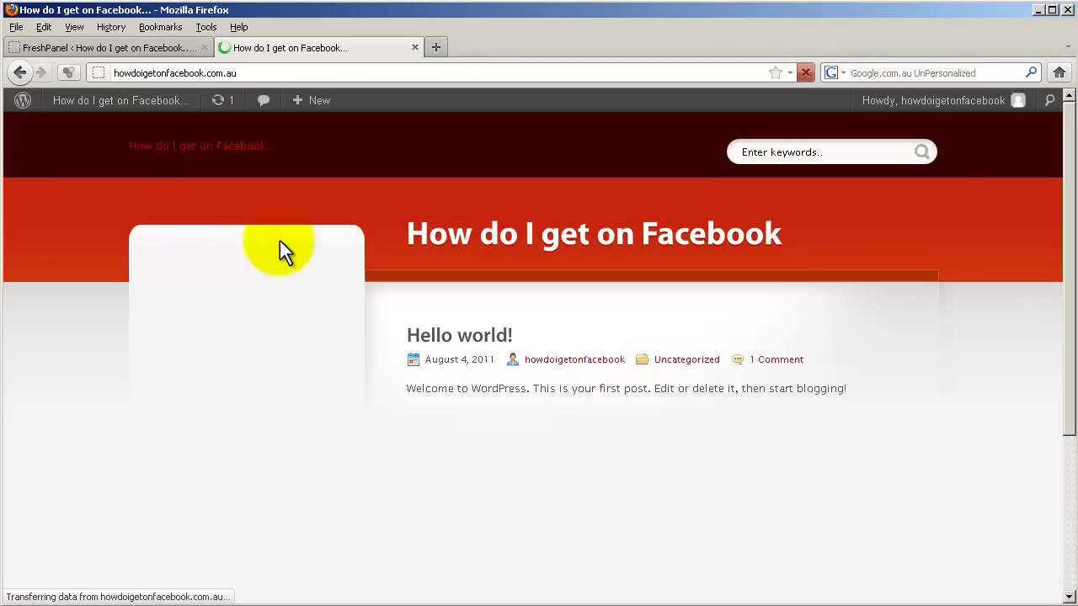
pyautogui.click(154, 50)
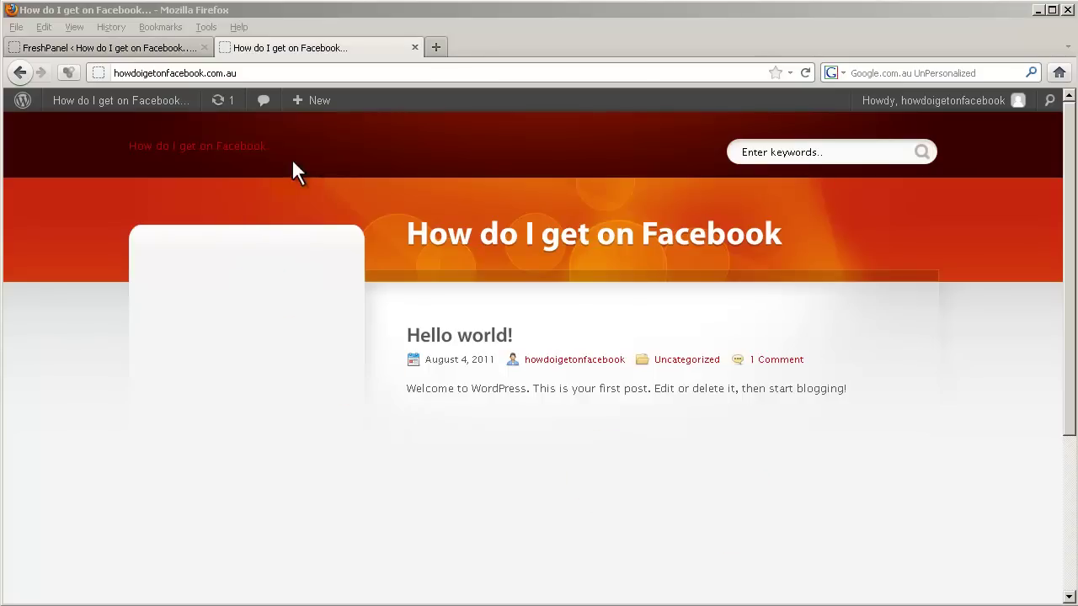
pyautogui.moveTo(283, 145); pyautogui.dragTo(127, 144)
pyautogui.scroll(-5, 404, 480)
pyautogui.scroll(5, 444, 484)
pyautogui.click(96, 49)
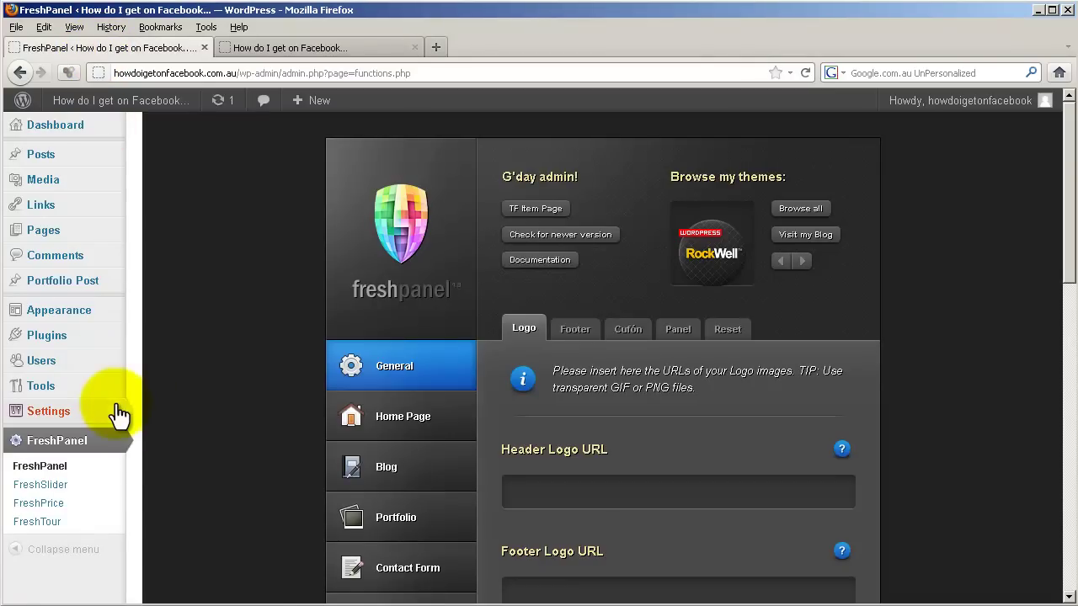
# Step: Upload how-do-i-get-on-facebook-logo.png and how-do-i-get-on-facebook-logo-small.png to the Media Library and save them
pyautogui.click(37, 184)
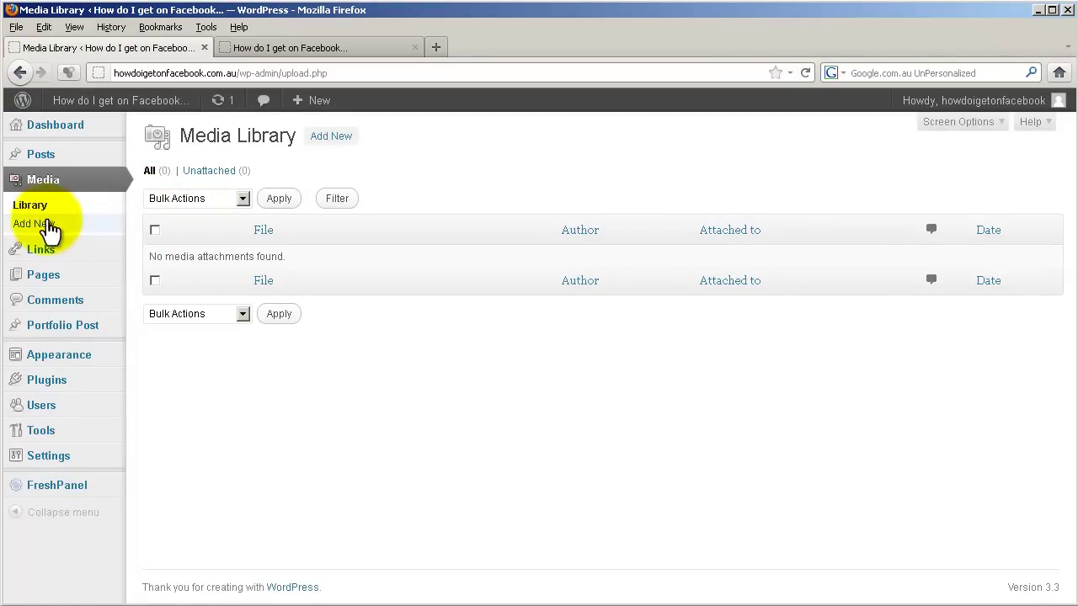
pyautogui.click(37, 224)
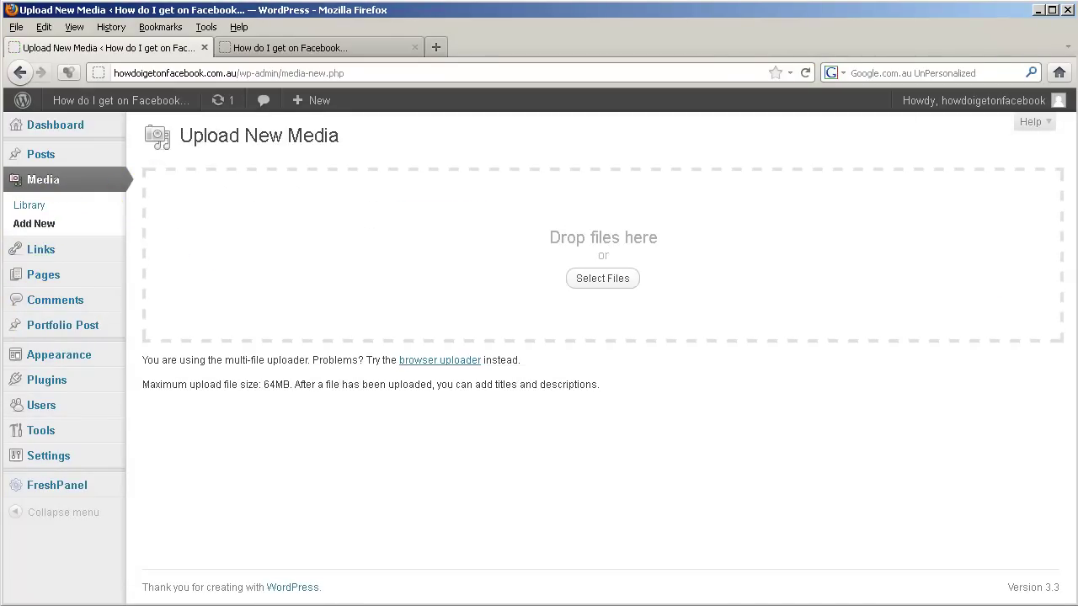
pyautogui.moveTo(0, 295); pyautogui.dragTo(522, 299)
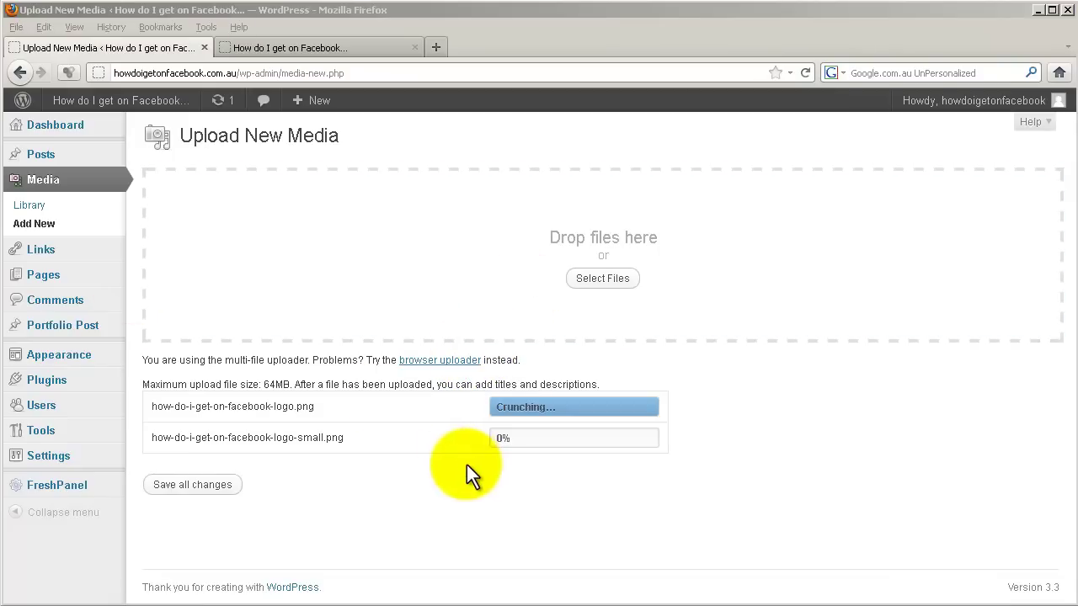
pyautogui.click(199, 489)
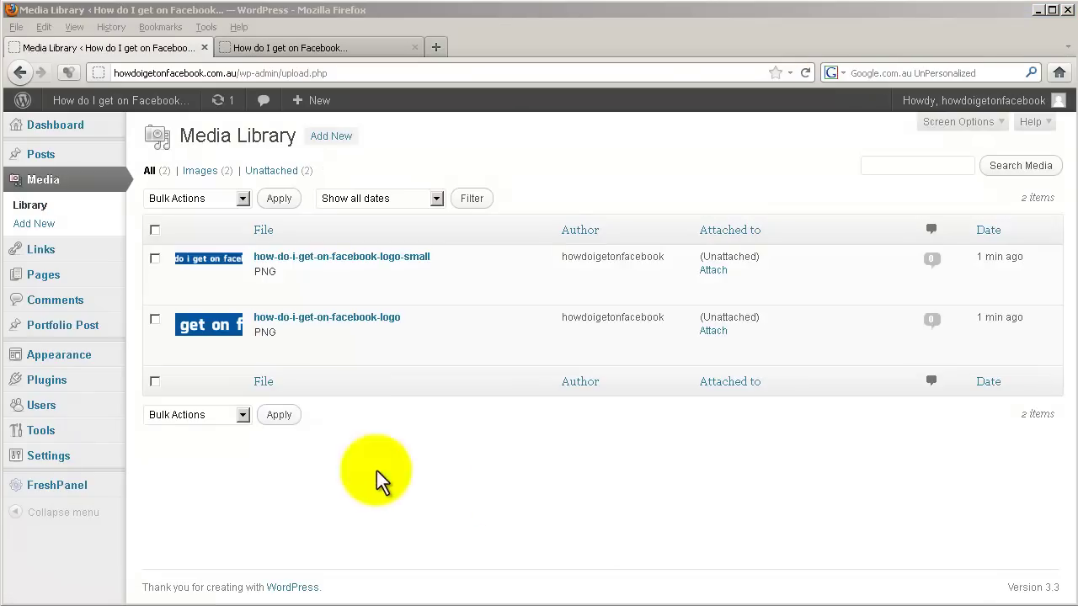
# Step: Open the how-do-i-get-on-facebook-logo media item and copy its File URL path from wp-content onward
pyautogui.click(355, 322)
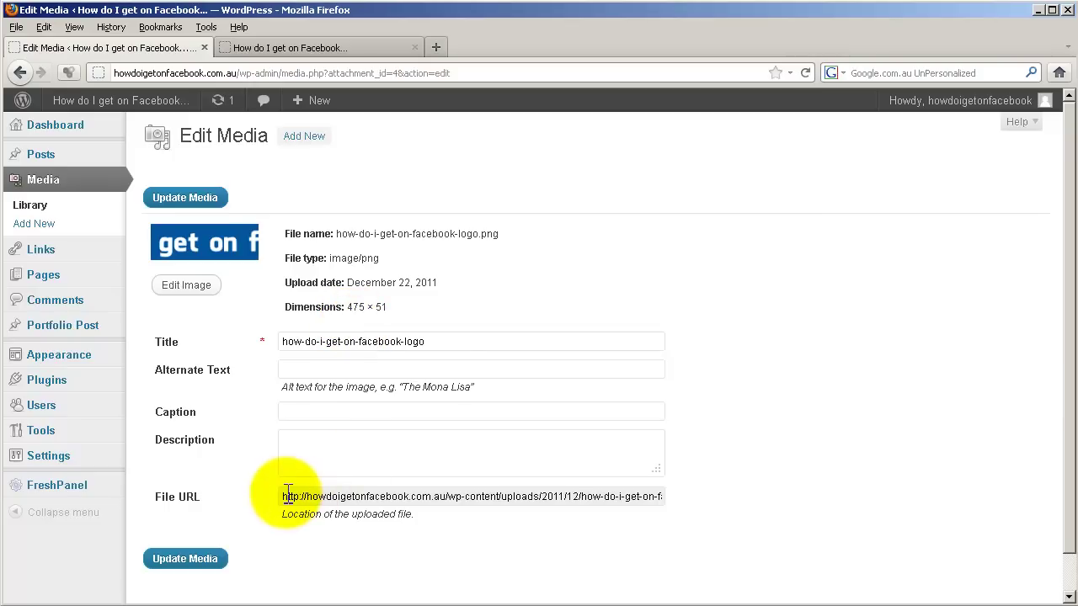
pyautogui.moveTo(451, 497); pyautogui.dragTo(722, 498)
pyautogui.hotkey('ctrl', 'c')
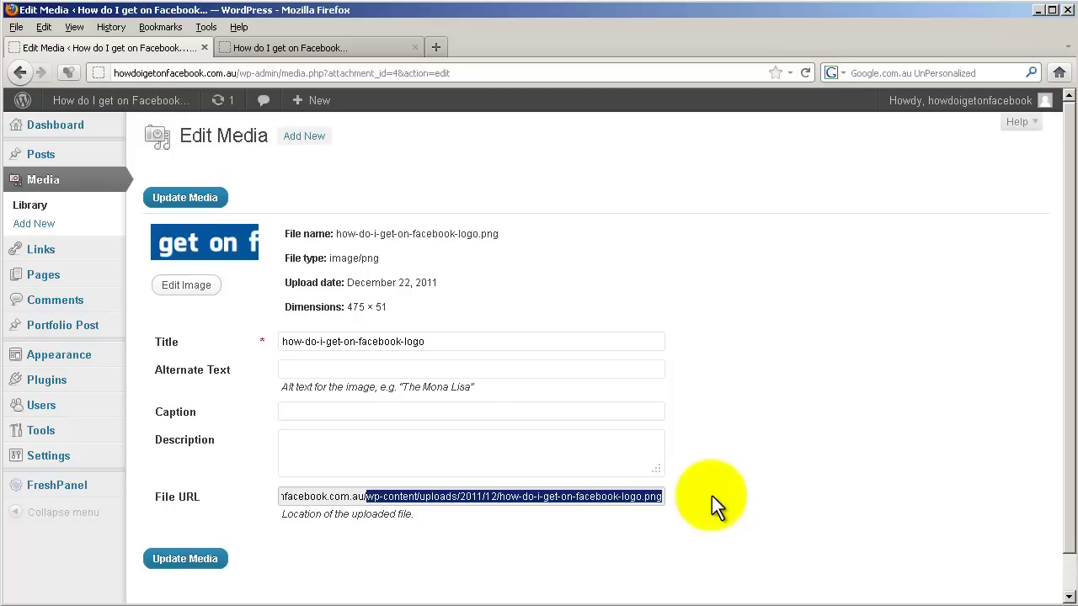
# Step: Set the FreshPanel Header Logo URL to wp-content/uploads/2011/12/how-do-i-get-on-facebook-logo.png and save the changes
pyautogui.click(83, 489)
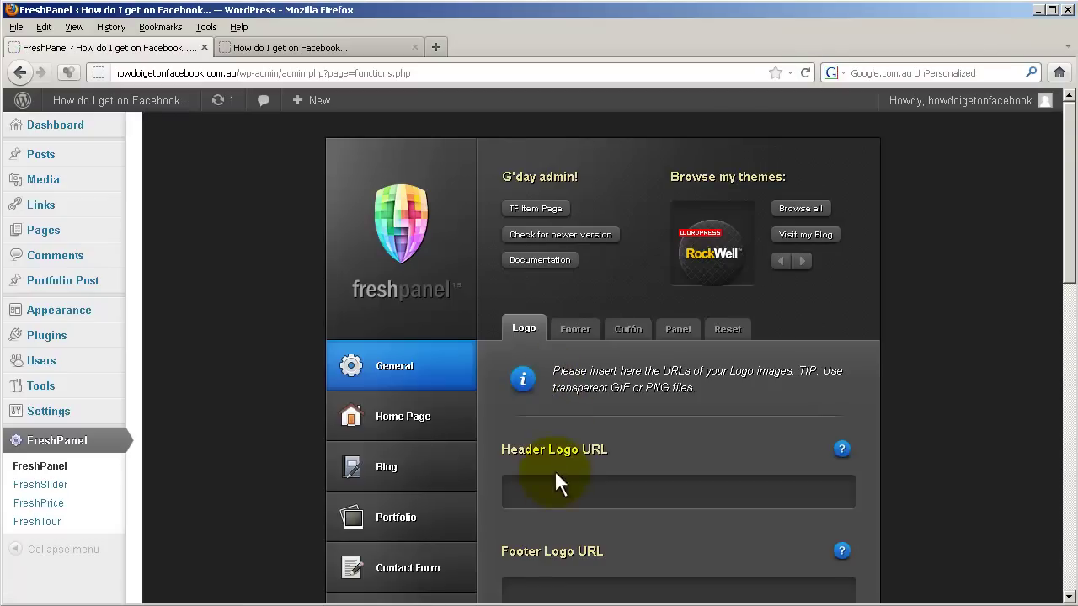
pyautogui.click(555, 483)
pyautogui.hotkey('ctrl', 'v')
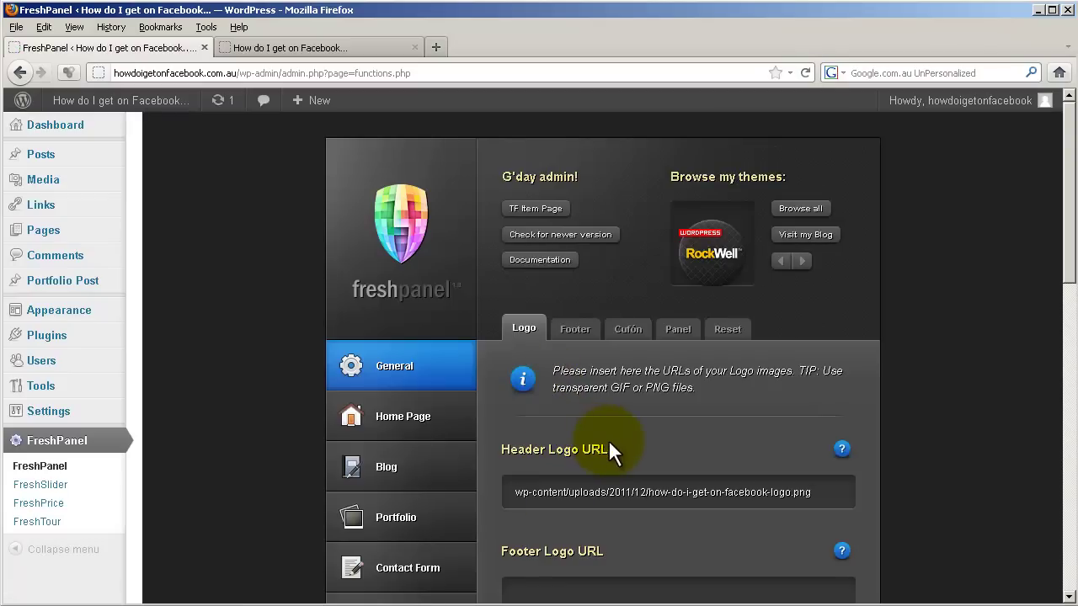
pyautogui.scroll(-5, 608, 446)
pyautogui.click(650, 380)
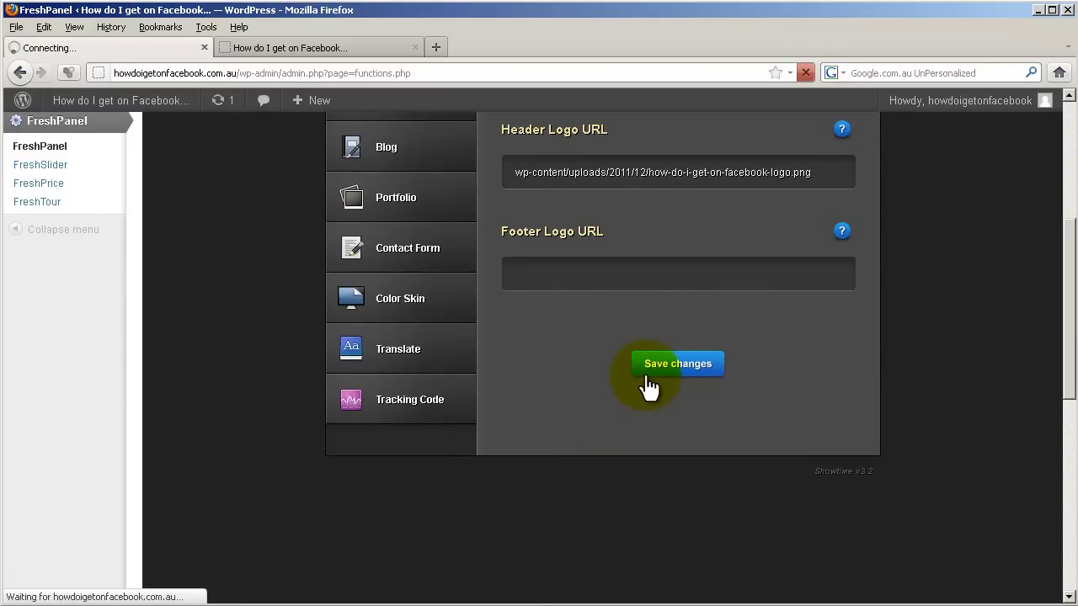
# Step: Reload the live site to check the header logo, and return to the FreshPanel settings
pyautogui.click(292, 51)
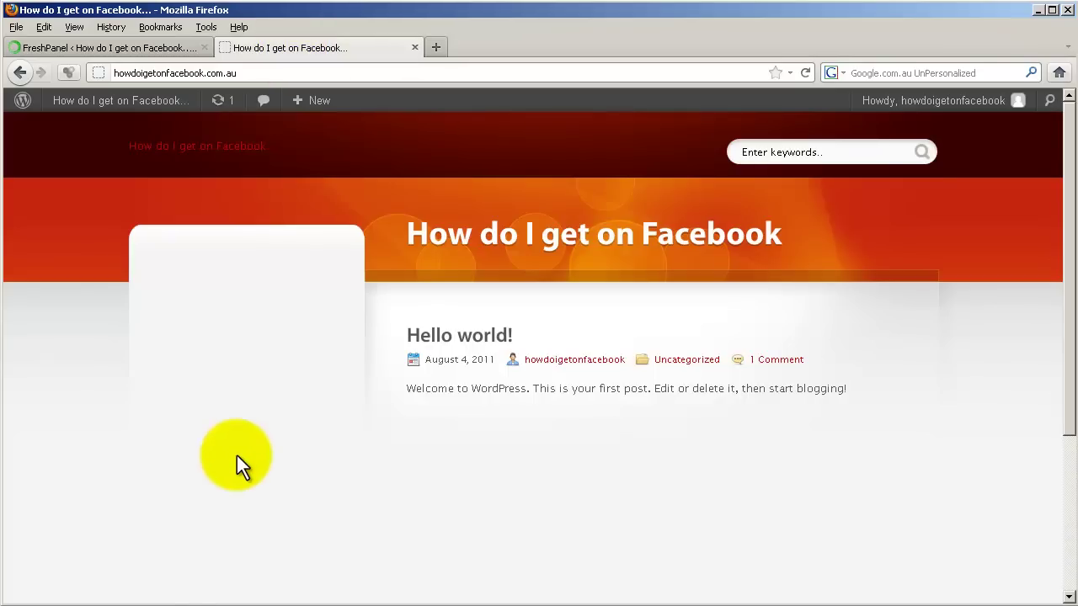
pyautogui.press('F5')
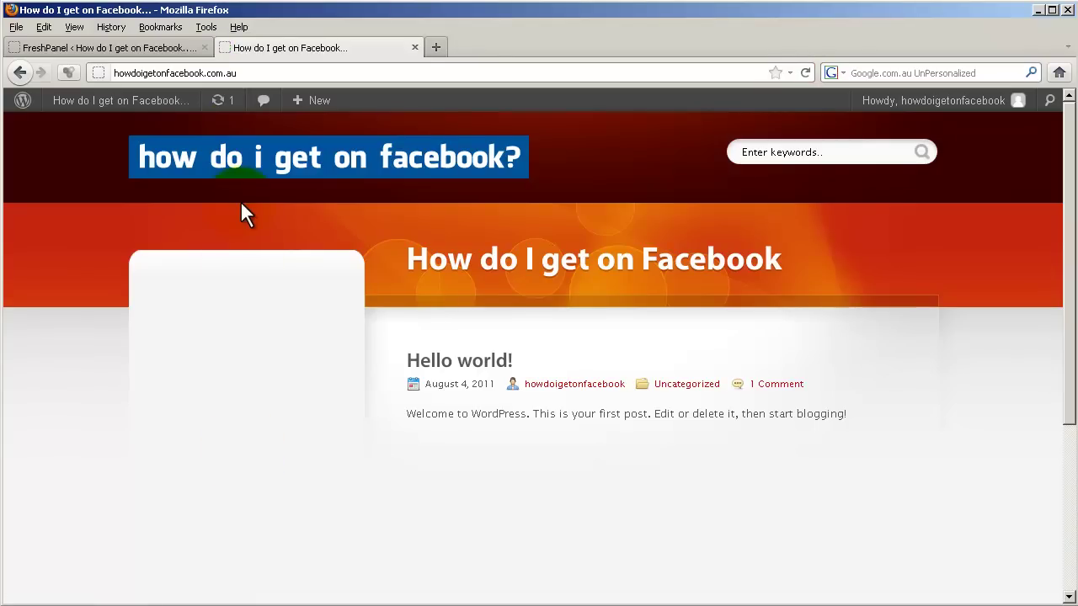
pyautogui.click(143, 48)
# Step: Set the Footer Logo URL to wp-content/uploads/2011/12/how-do-i-get-on-facebook-logo-small.png and save the changes
pyautogui.scroll(-2, 648, 522)
pyautogui.click(648, 522)
pyautogui.hotkey('ctrl', 'v')
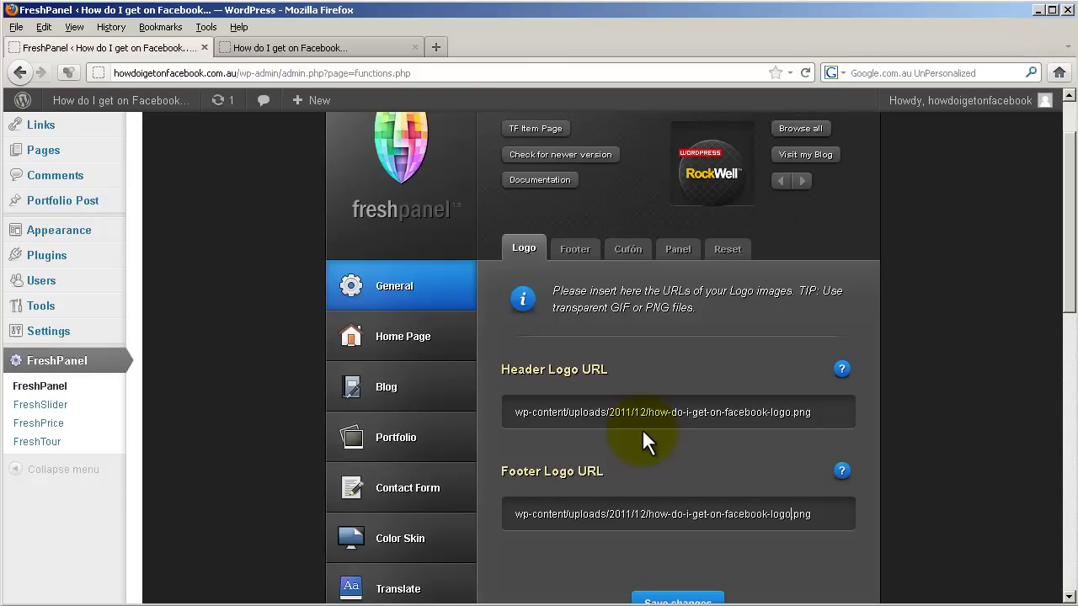
pyautogui.press('Left')
pyautogui.press('Left')
pyautogui.press('Left')
pyautogui.press('Left')
pyautogui.write('-small')
pyautogui.scroll(-2, 697, 537)
pyautogui.click(697, 538)
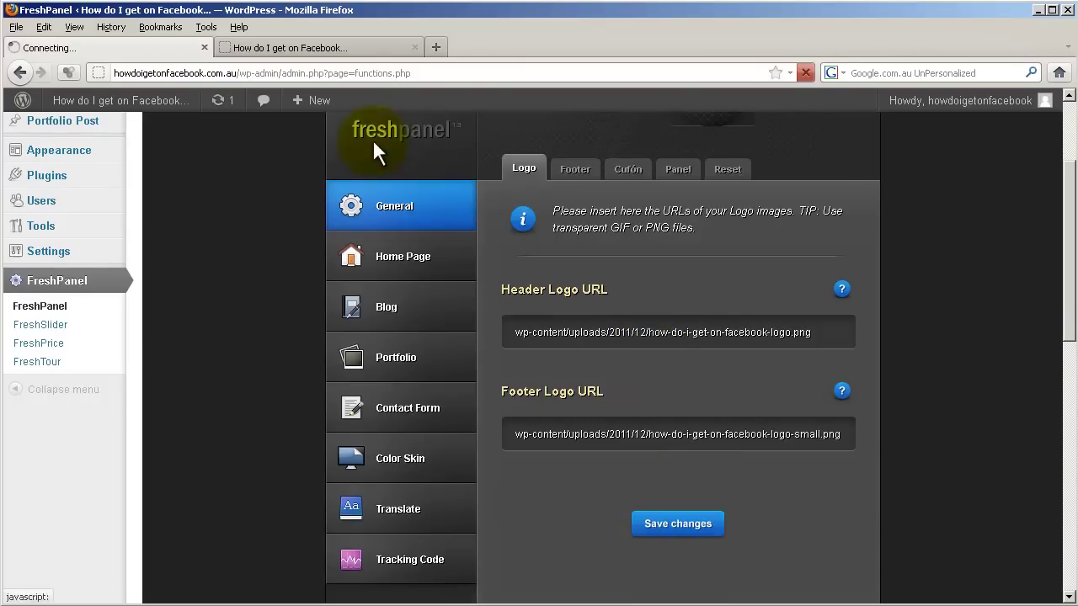
# Step: Reload the live site, examine the footer logo and footer text, and return to the FreshPanel settings
pyautogui.click(337, 48)
pyautogui.press('F5')
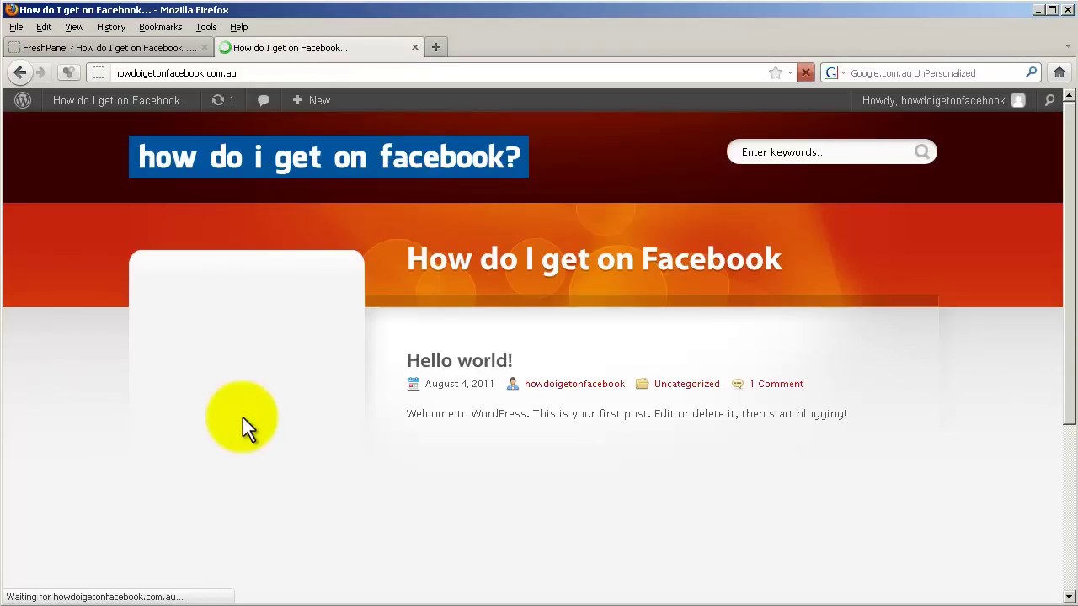
pyautogui.scroll(-5, 243, 418)
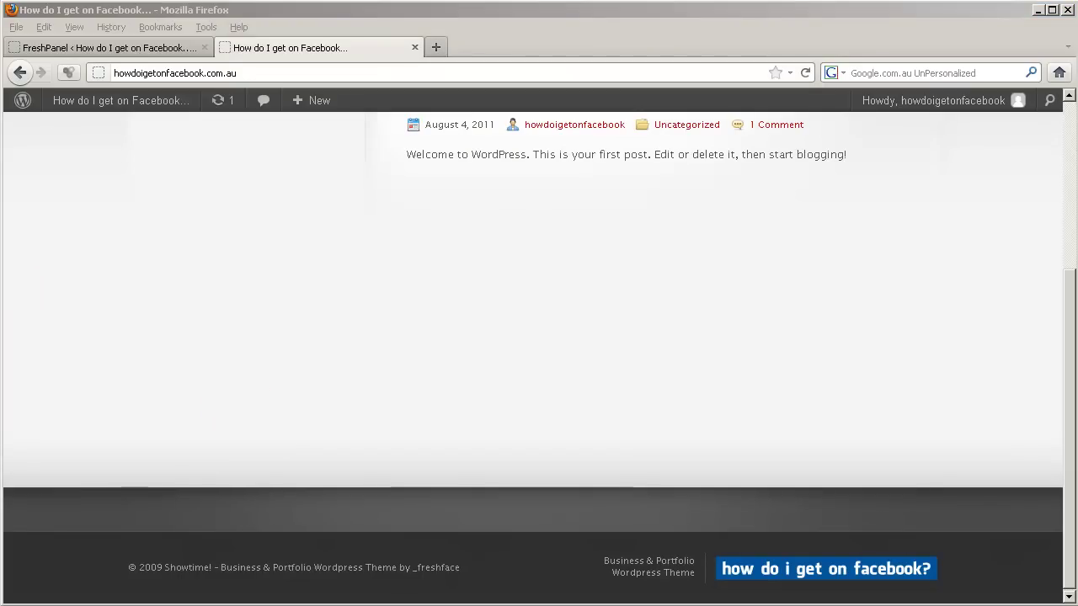
pyautogui.moveTo(130, 567); pyautogui.dragTo(605, 573)
pyautogui.click(602, 469)
pyautogui.click(164, 47)
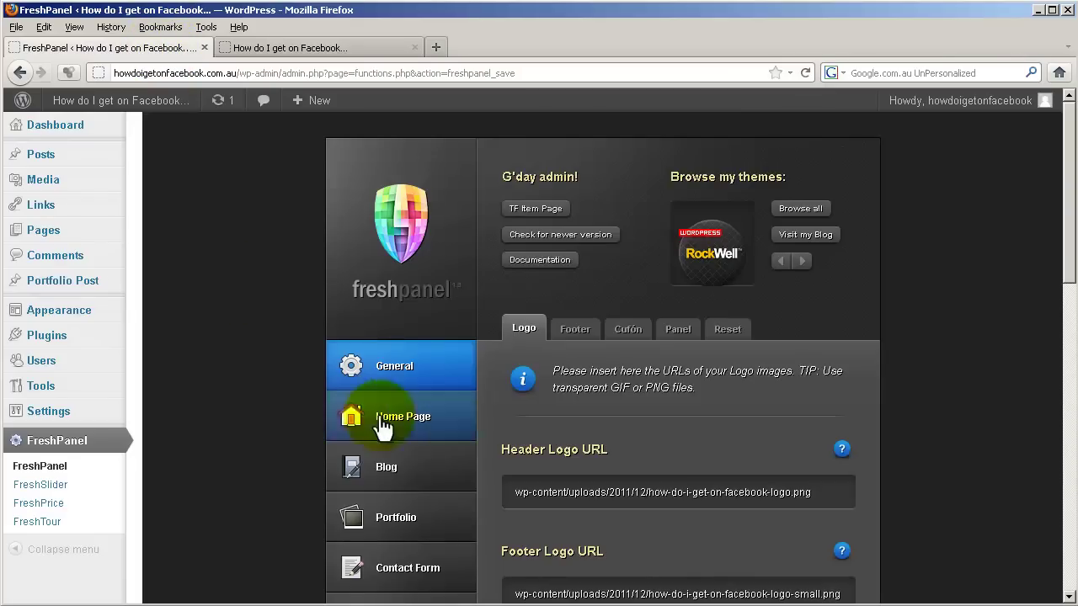
# Step: In the FreshPanel footer settings, replace "Showtime" in Footer Text Left with "Dr Efficiency"
pyautogui.click(575, 329)
pyautogui.scroll(-5, 674, 464)
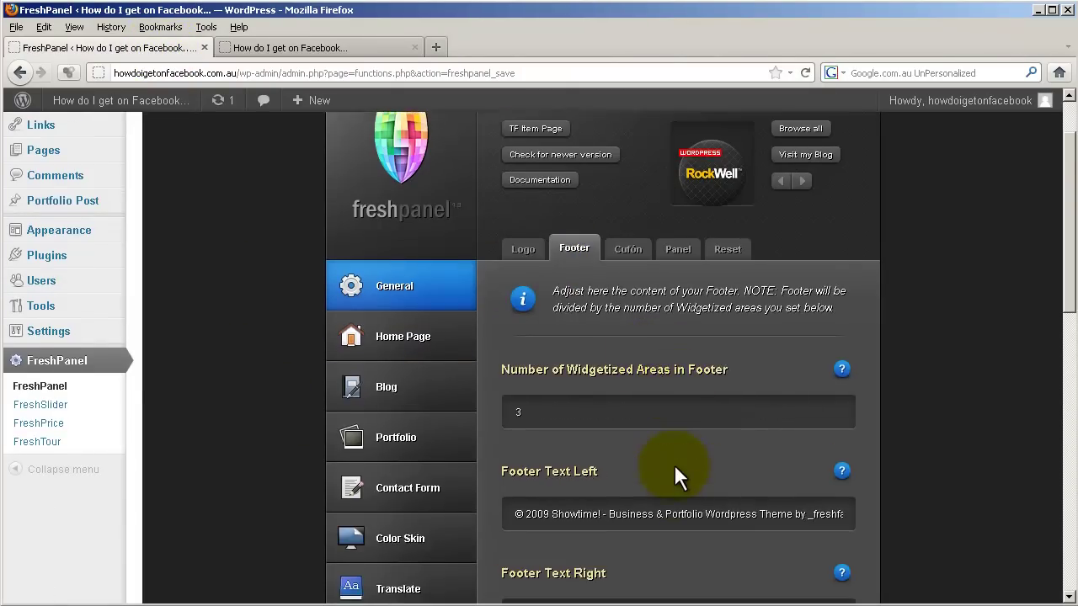
pyautogui.doubleClick(578, 354)
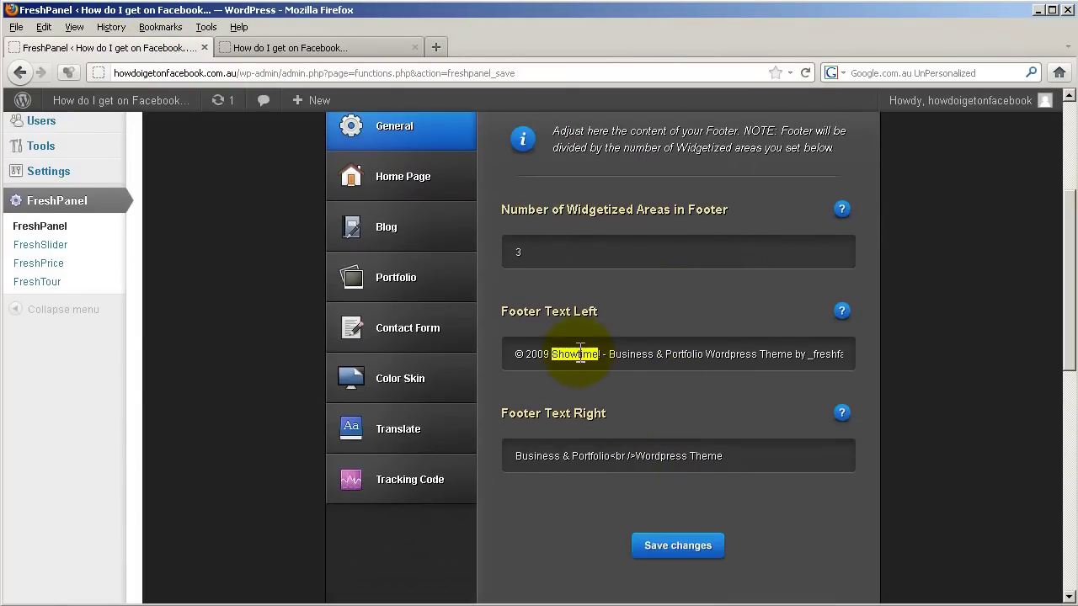
pyautogui.write('Dr Efficiency')
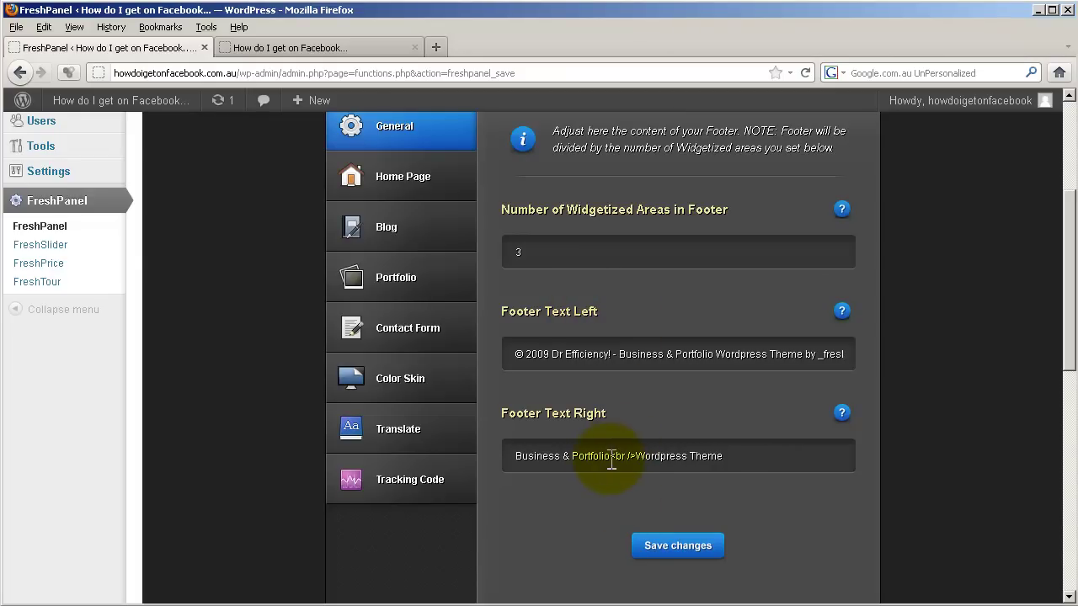
# Step: Set Footer Text Right to "Line 1<br />Line 2" and save the changes
pyautogui.moveTo(612, 458); pyautogui.dragTo(436, 471)
pyautogui.write('Line 1')
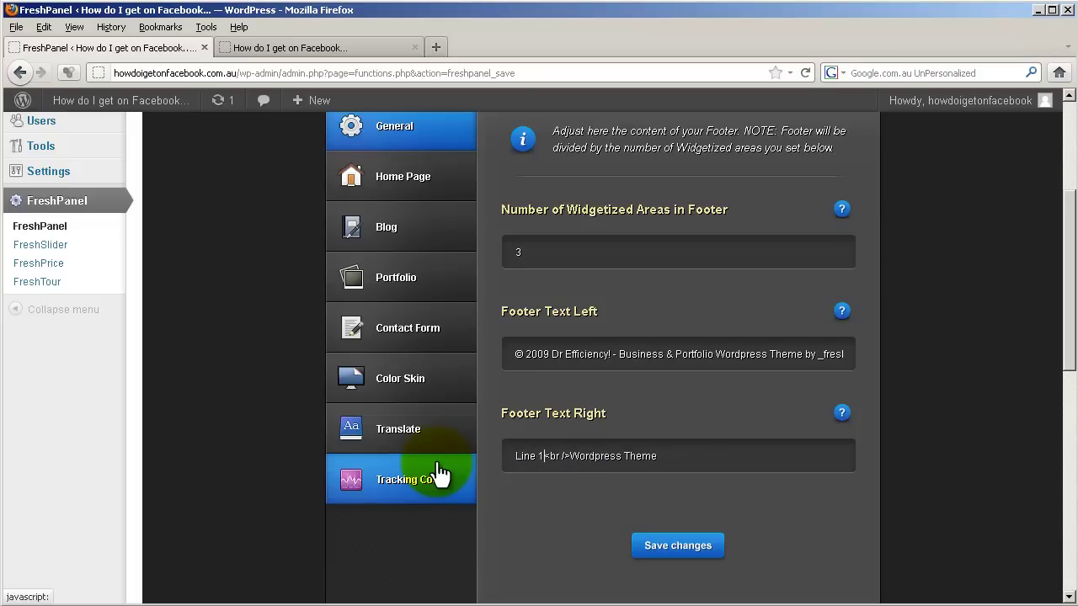
pyautogui.moveTo(539, 457); pyautogui.dragTo(707, 456)
pyautogui.click(577, 457)
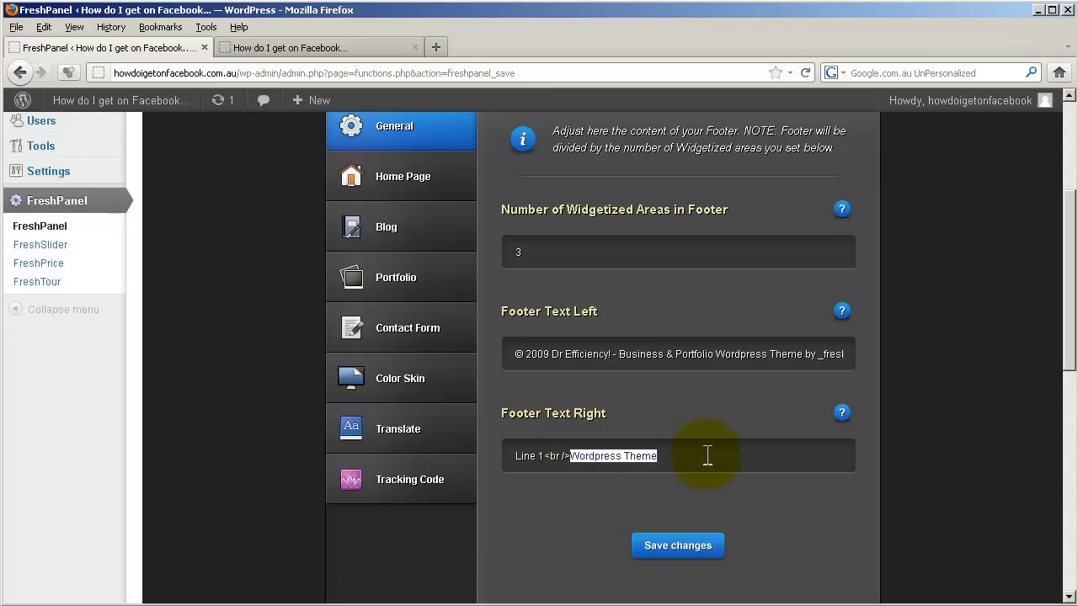
pyautogui.write('Line')
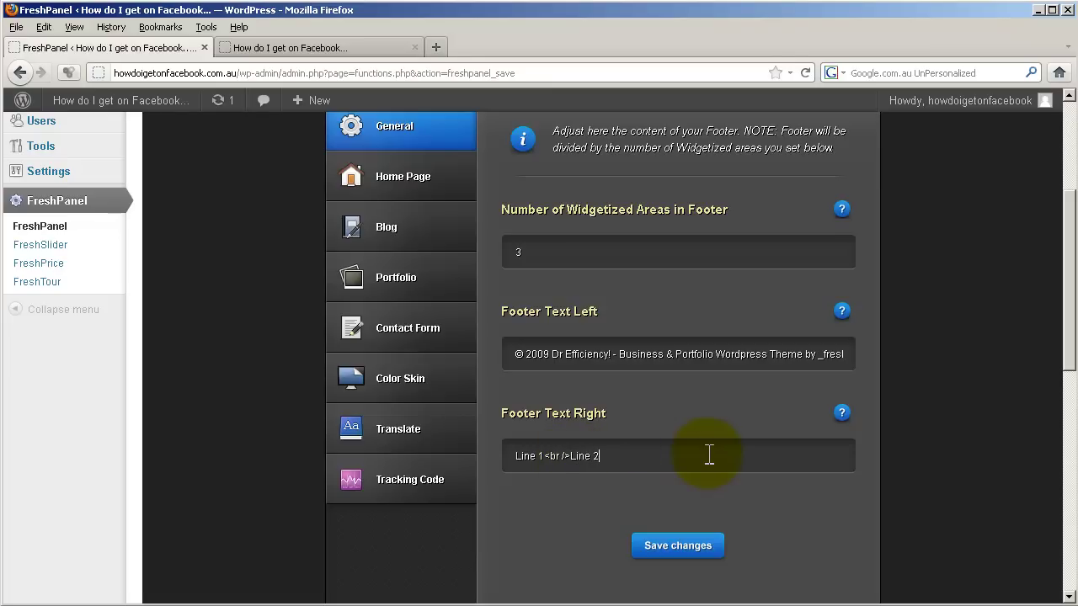
pyautogui.click(651, 547)
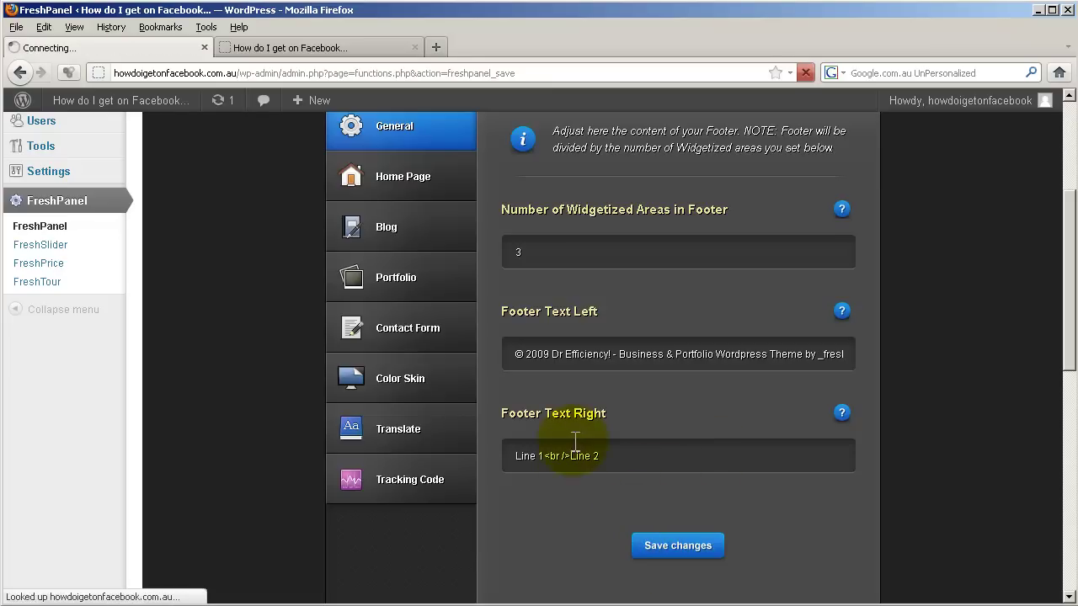
# Step: Reload the live site and examine the left and right footer texts
pyautogui.click(304, 44)
pyautogui.press('F5')
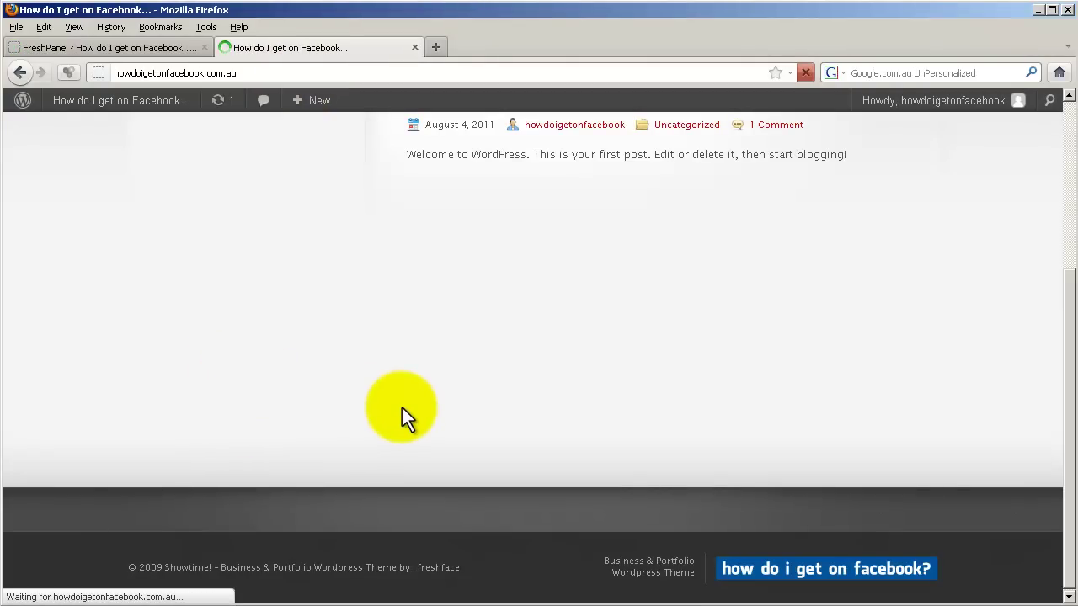
pyautogui.click(681, 564)
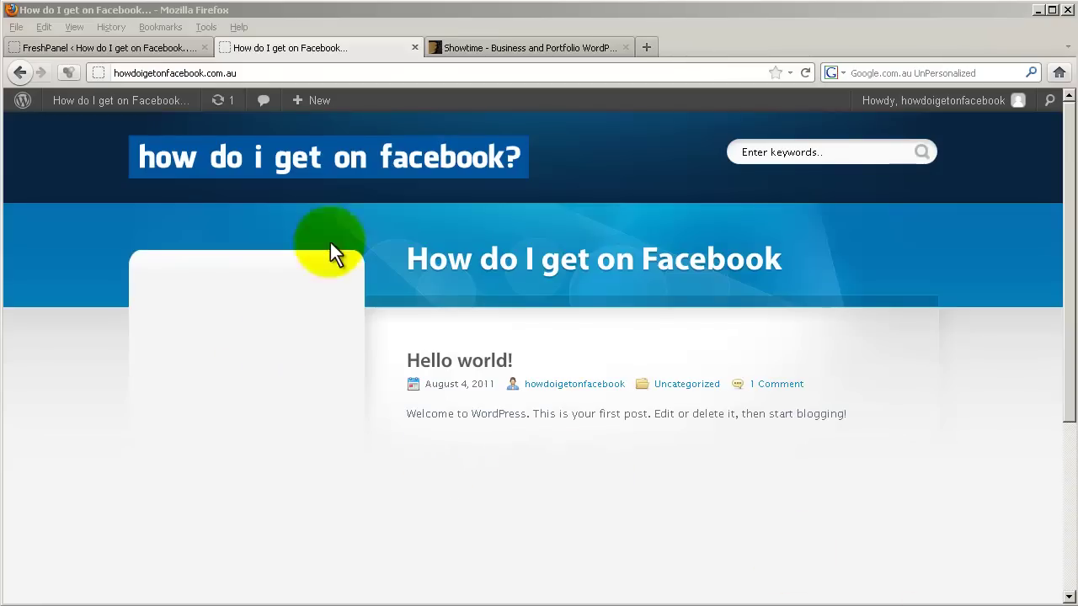
# Step: Look over the Showtime theme preview on ThemeForest and open its Slider Static 3 demo
pyautogui.click(486, 47)
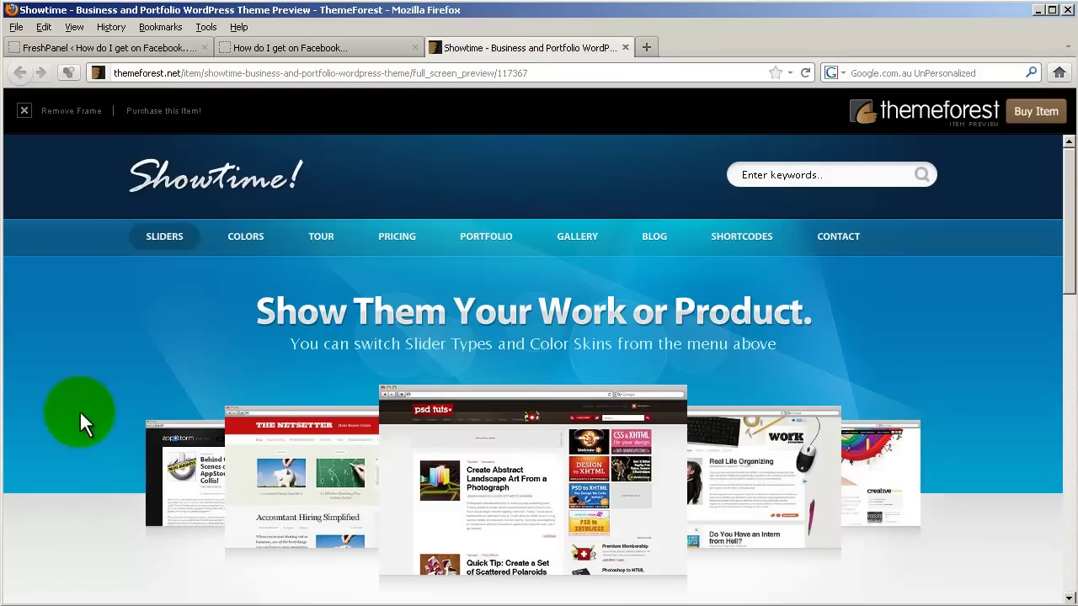
pyautogui.scroll(-3, 60, 410)
pyautogui.scroll(3, 61, 413)
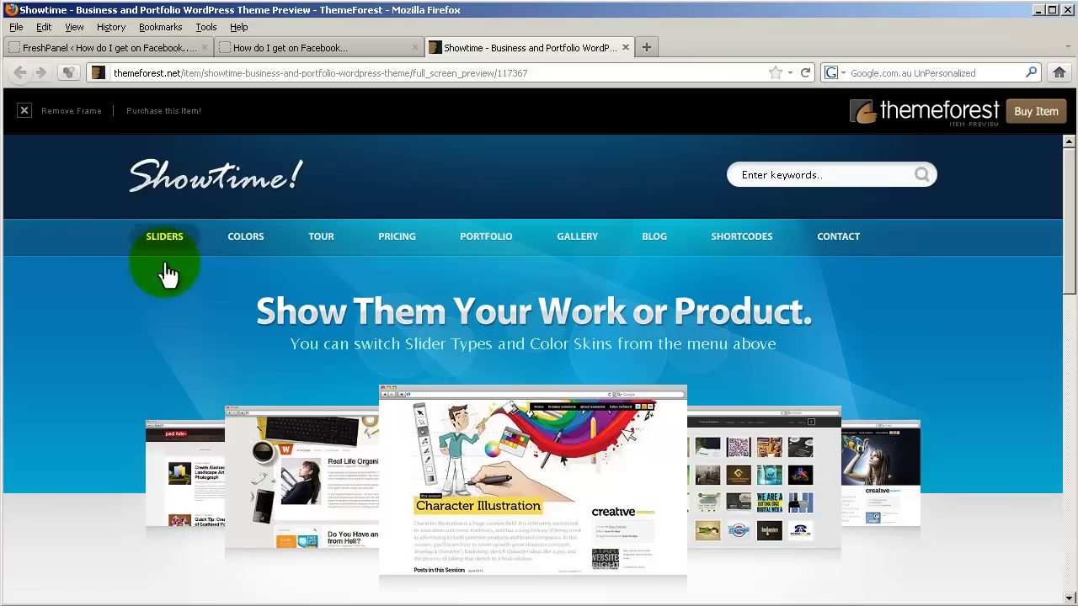
pyautogui.moveTo(171, 245)
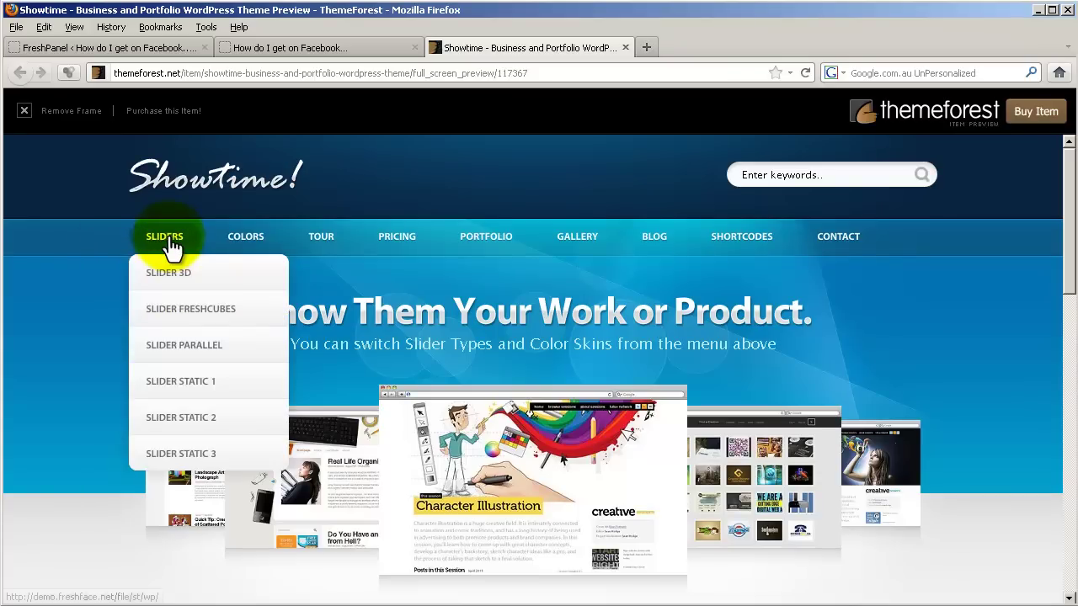
pyautogui.click(177, 464)
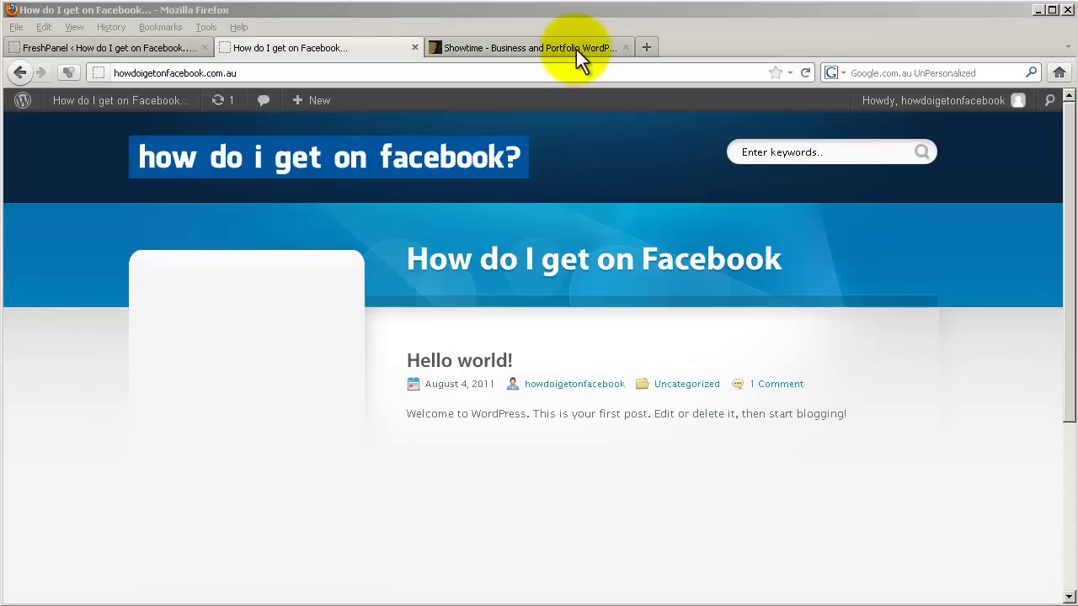
# Step: Save the demo's slider image as static2.png in the "How do I get on FAcebook" folder
pyautogui.click(497, 50)
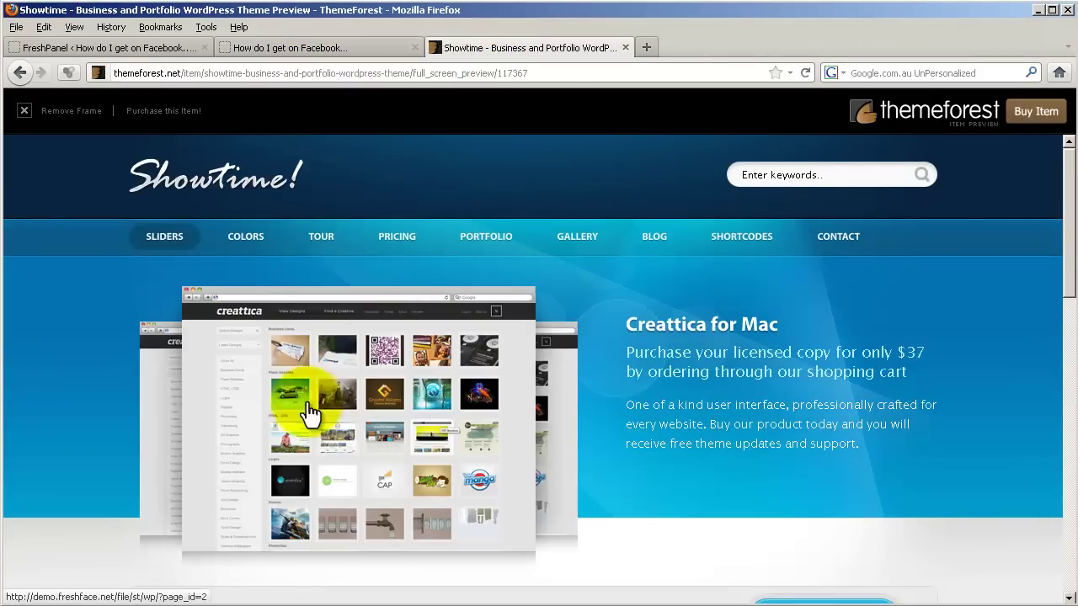
pyautogui.rightClick(375, 406)
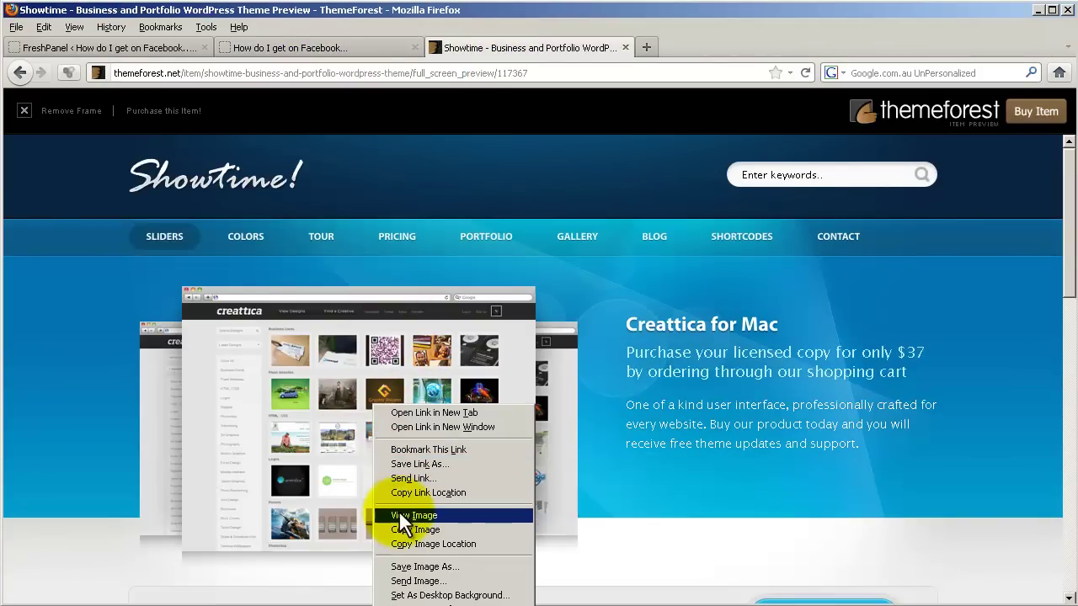
pyautogui.click(403, 570)
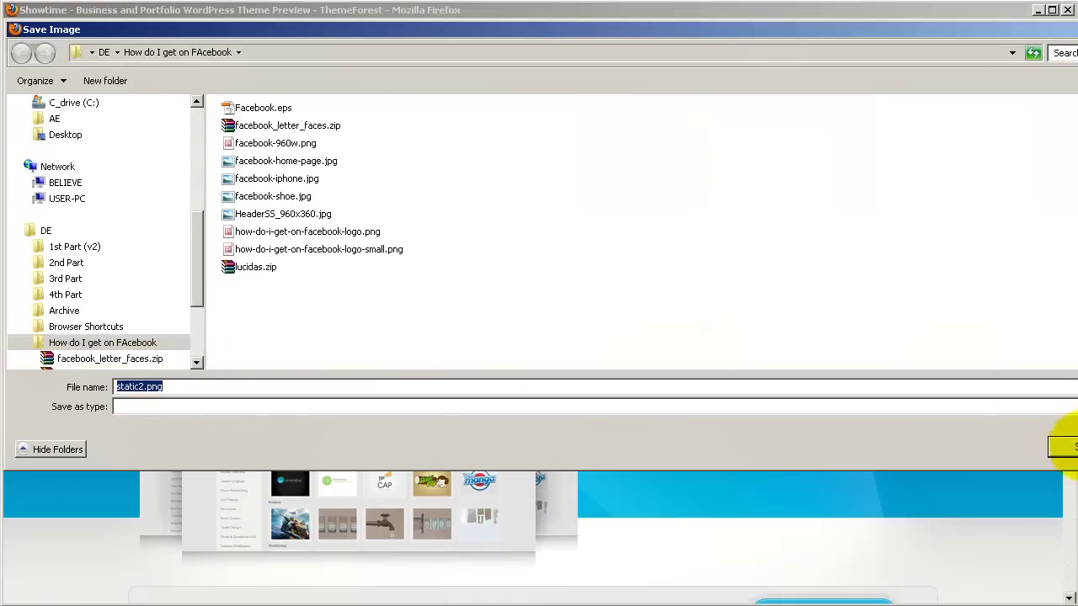
pyautogui.click(1074, 447)
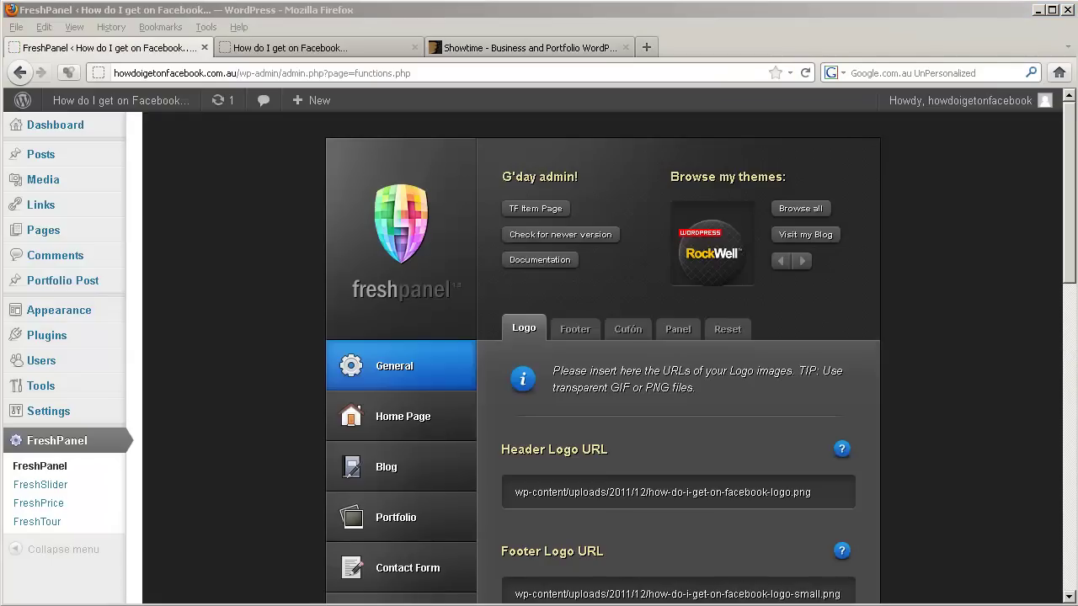
# Step: Create and publish a WordPress page titled "Home" with the Home Widget Template, and dismiss the media uploader notice
pyautogui.moveTo(65, 241)
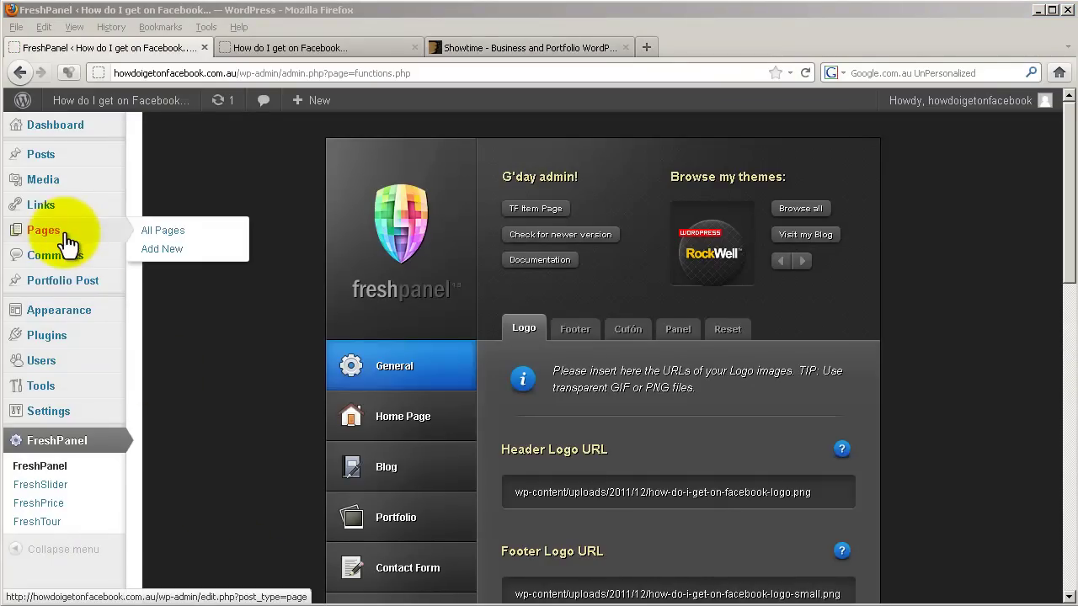
pyautogui.click(175, 251)
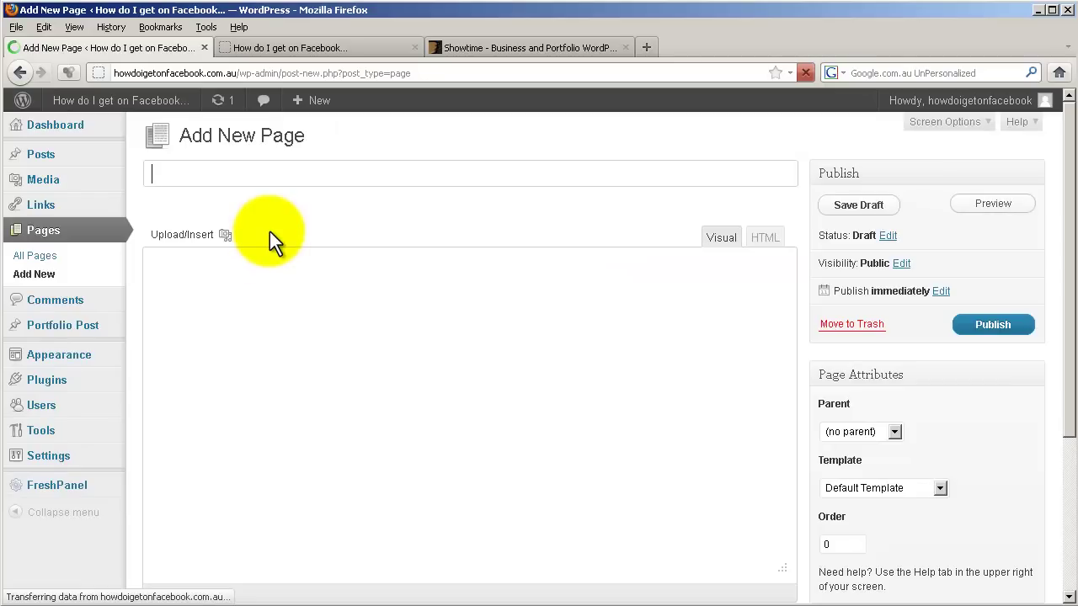
pyautogui.write('Home')
pyautogui.press('Tab')
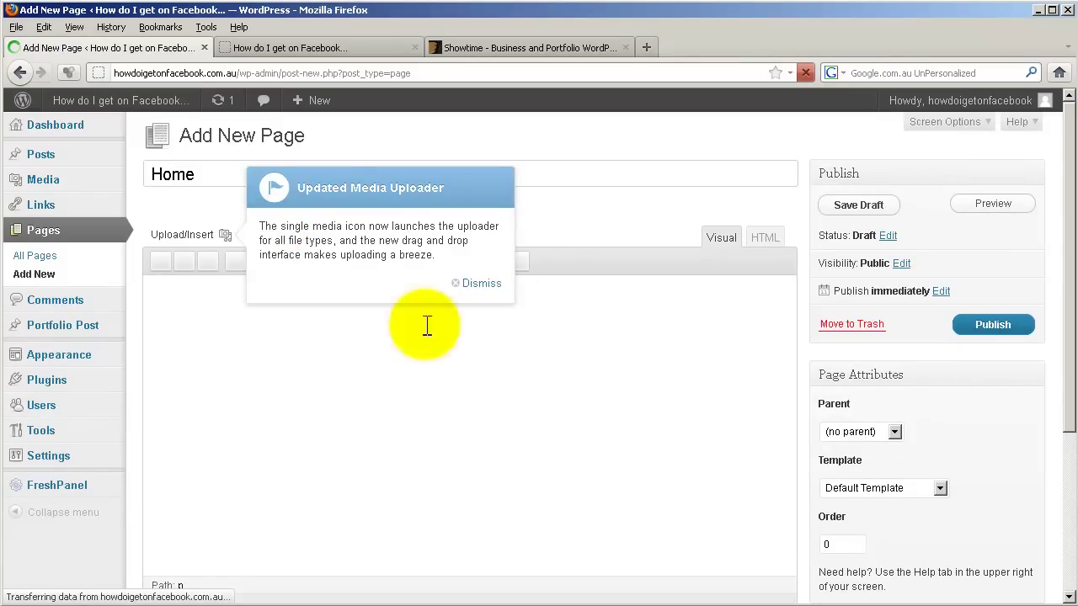
pyautogui.click(907, 492)
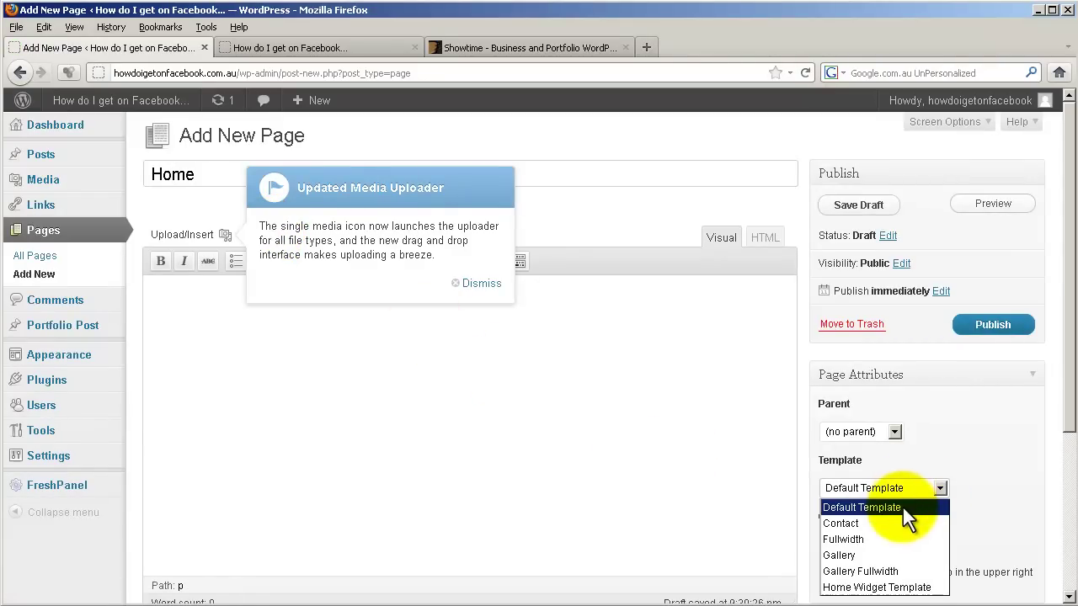
pyautogui.click(891, 588)
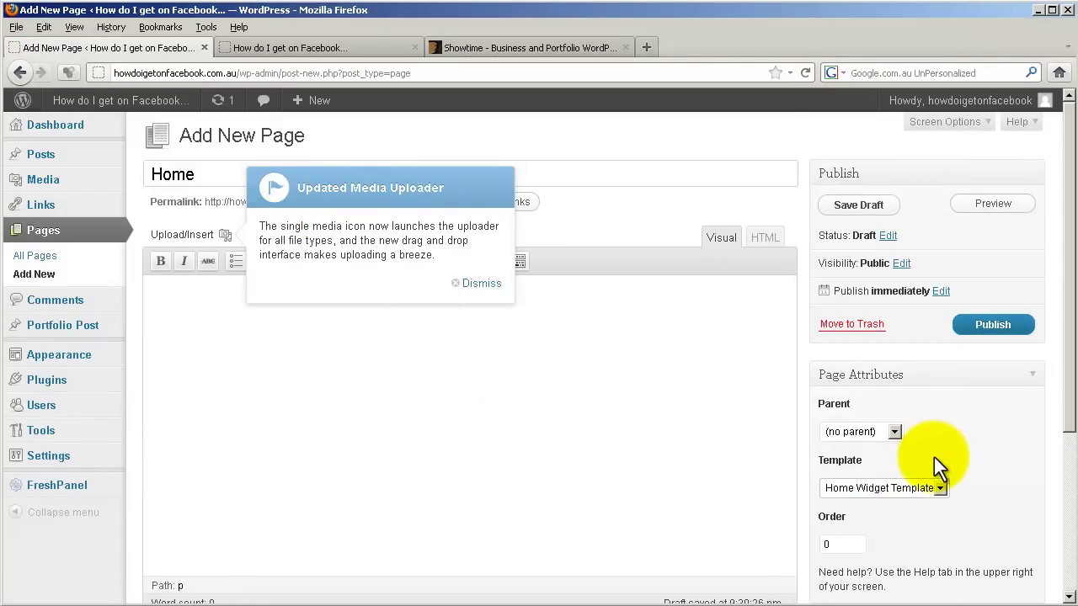
pyautogui.click(977, 327)
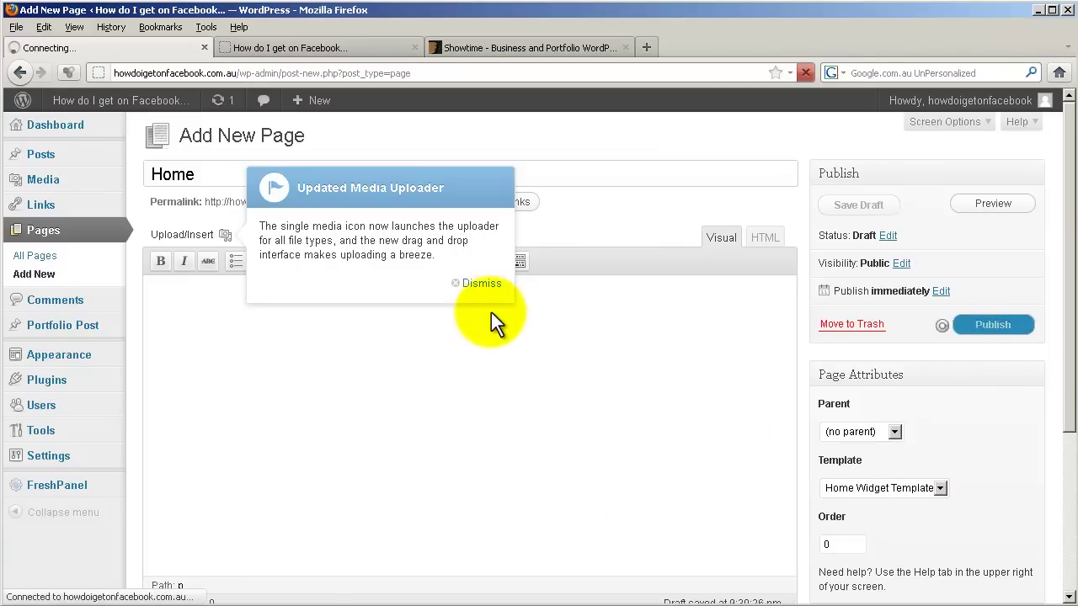
pyautogui.click(486, 286)
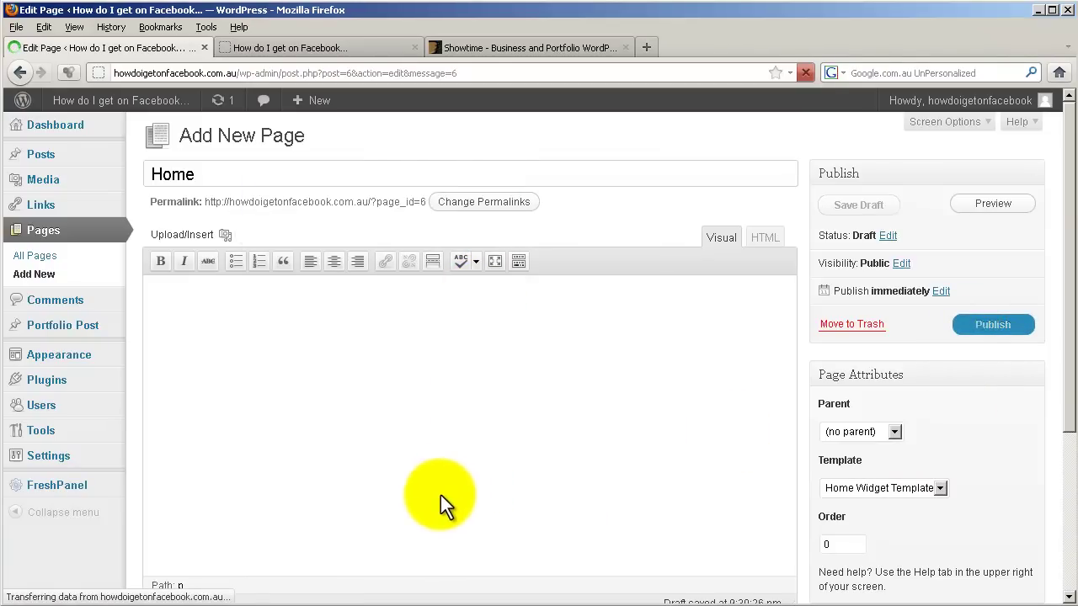
# Step: In the Reading Settings, make the front page display the static page Home and save the changes
pyautogui.moveTo(61, 459)
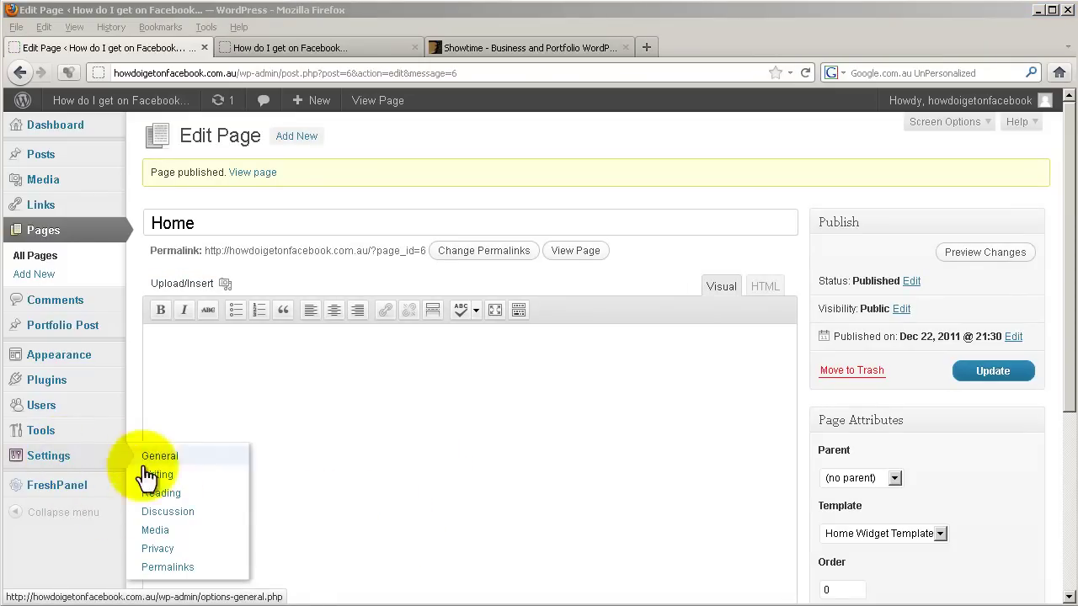
pyautogui.click(160, 495)
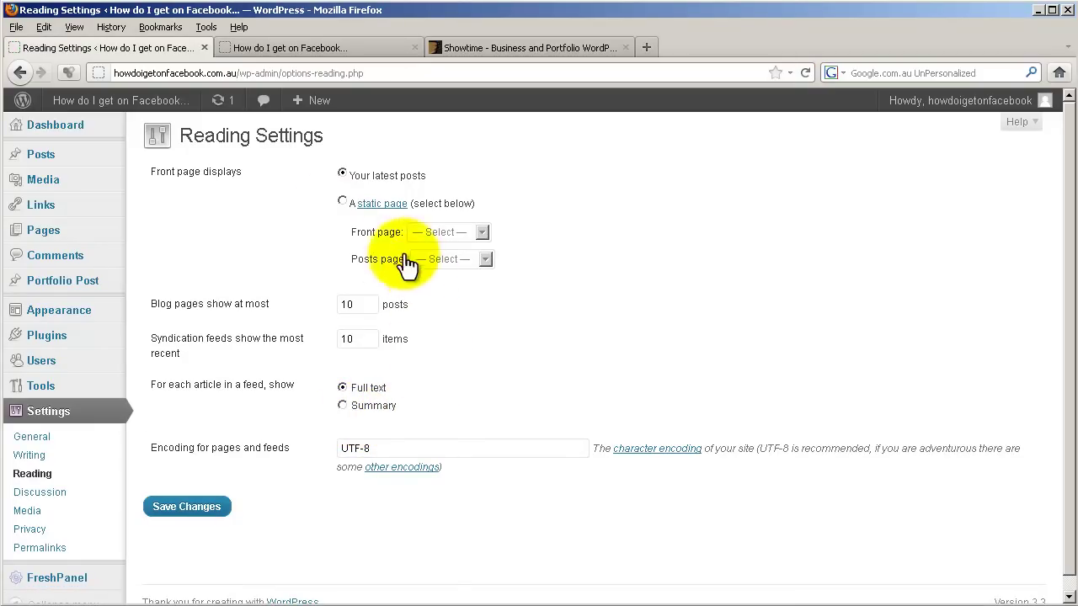
pyautogui.click(342, 204)
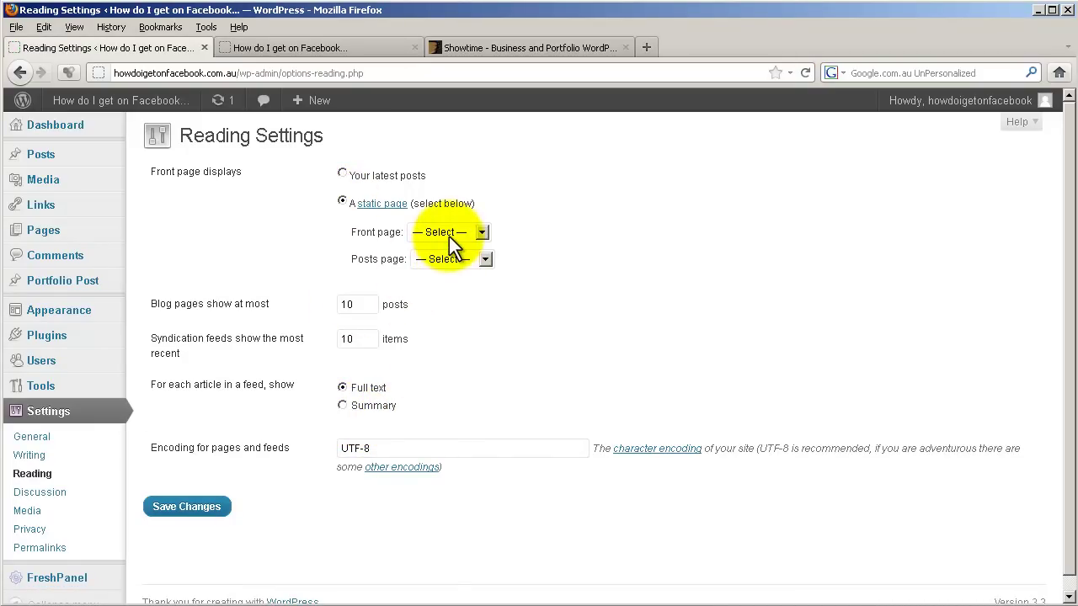
pyautogui.click(450, 236)
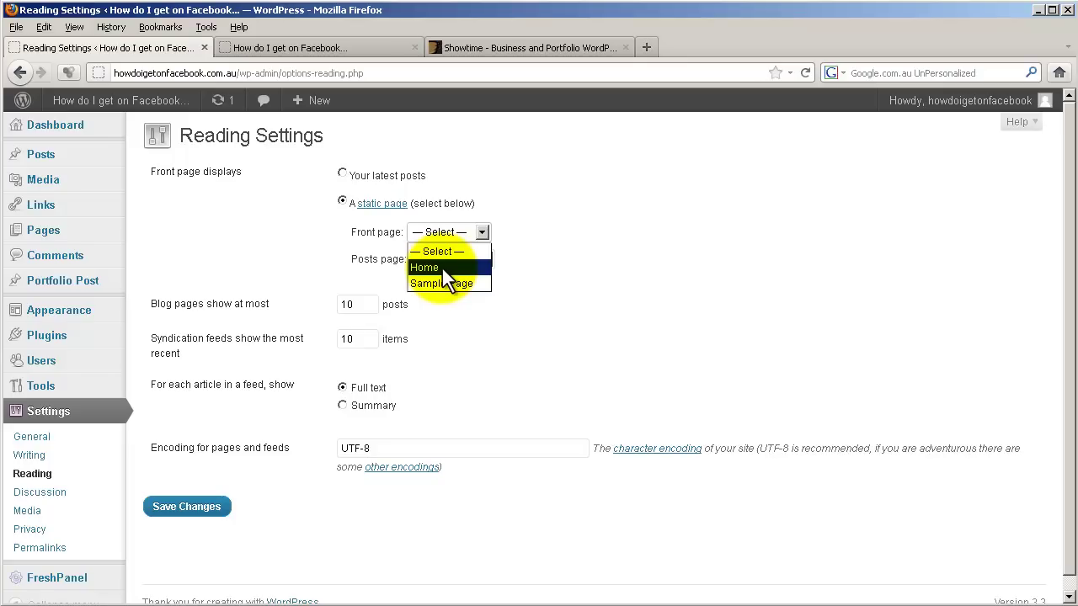
pyautogui.click(442, 269)
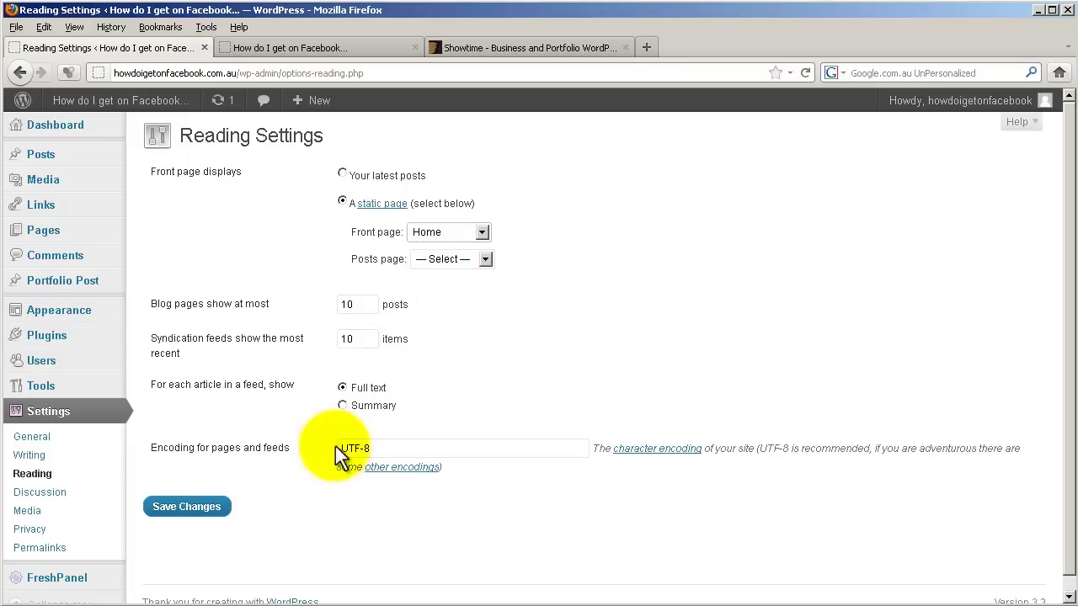
pyautogui.click(161, 506)
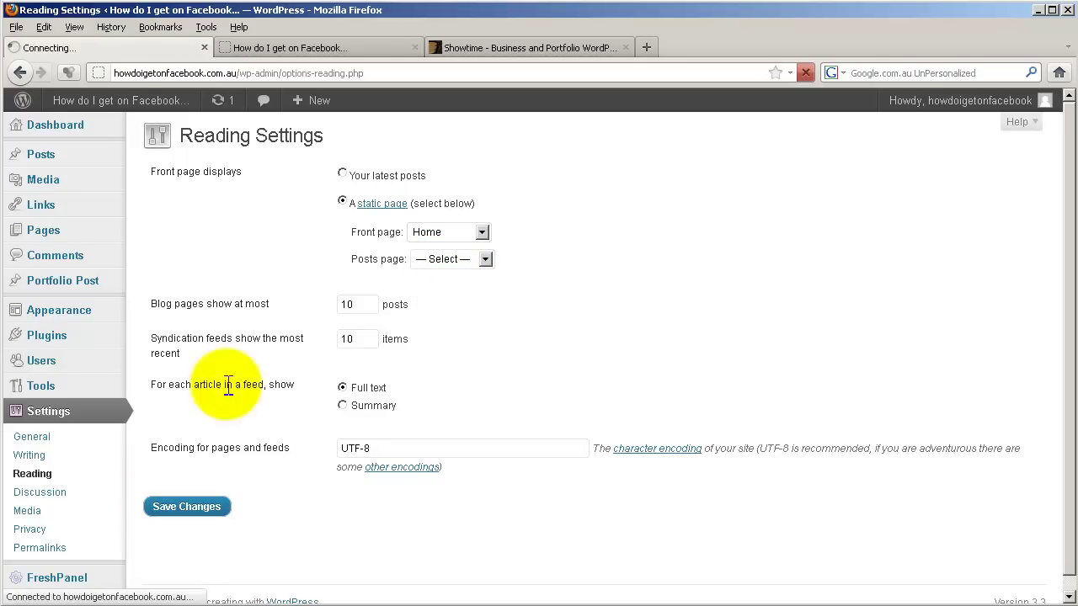
# Step: Reload the live site to check the new front page, and return to the Reading Settings
pyautogui.click(313, 51)
pyautogui.press('F5')
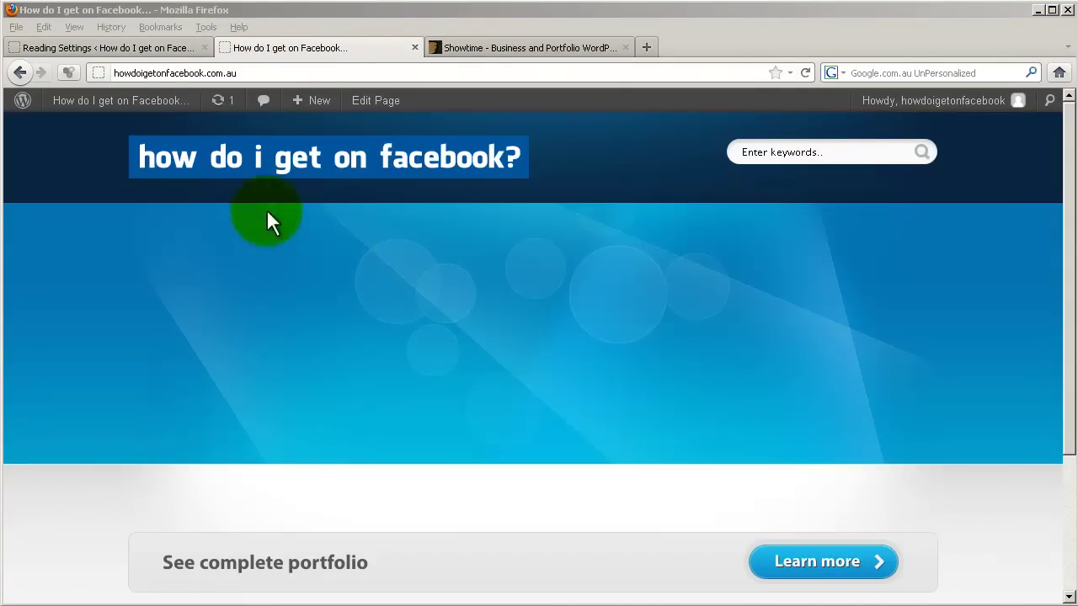
pyautogui.click(136, 46)
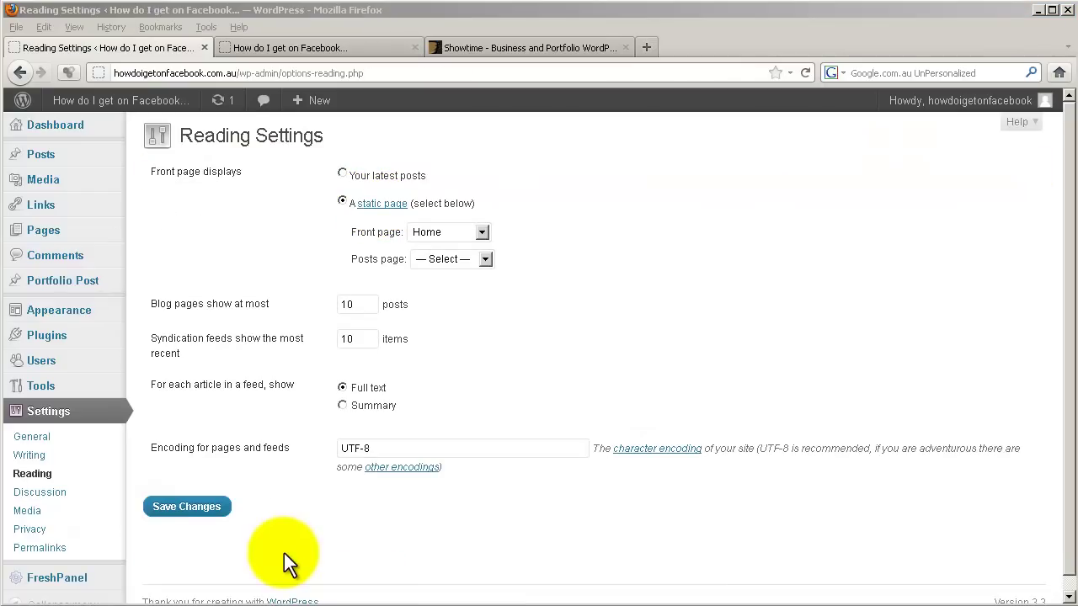
# Step: Open the FreshSlider slider manager and add a new slide to the top of the list
pyautogui.moveTo(64, 587)
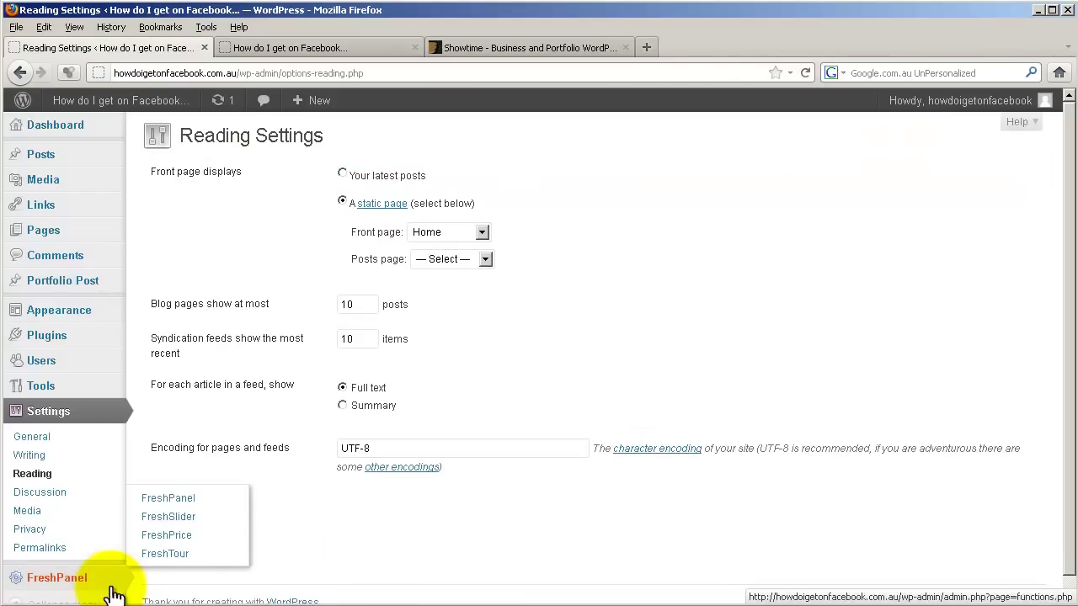
pyautogui.click(179, 516)
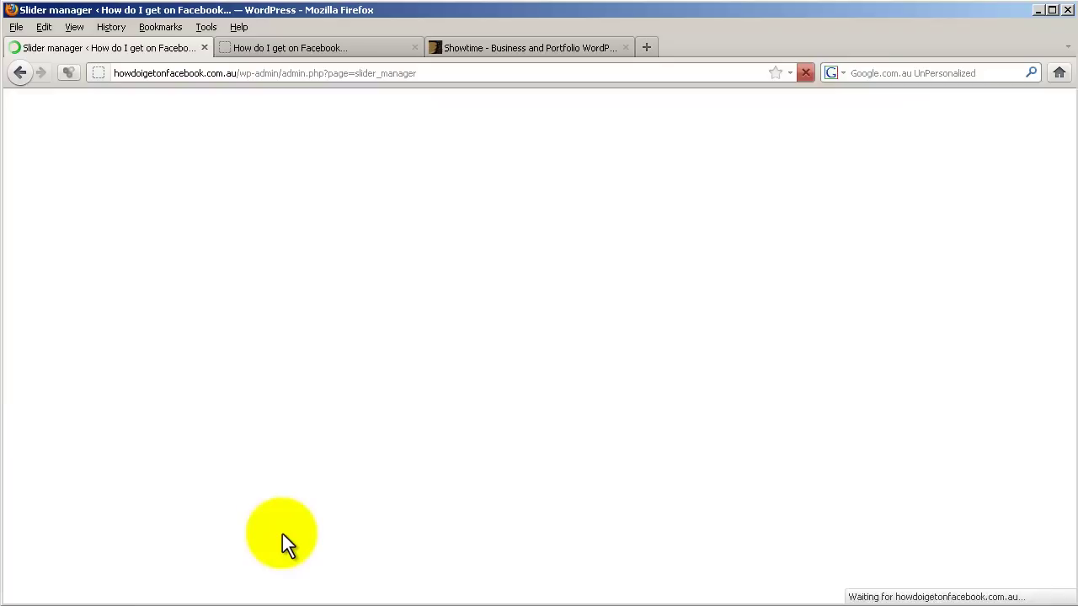
pyautogui.click(249, 192)
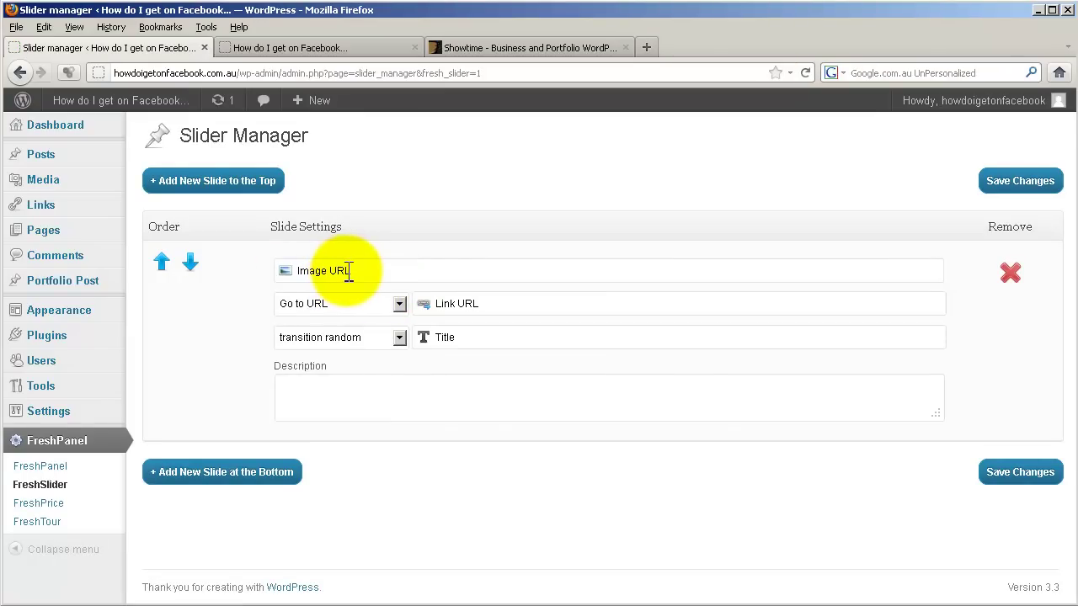
# Step: Open the Media Library in a separate browser tab and upload the image static2.png
pyautogui.click(349, 270)
pyautogui.moveTo(51, 180)
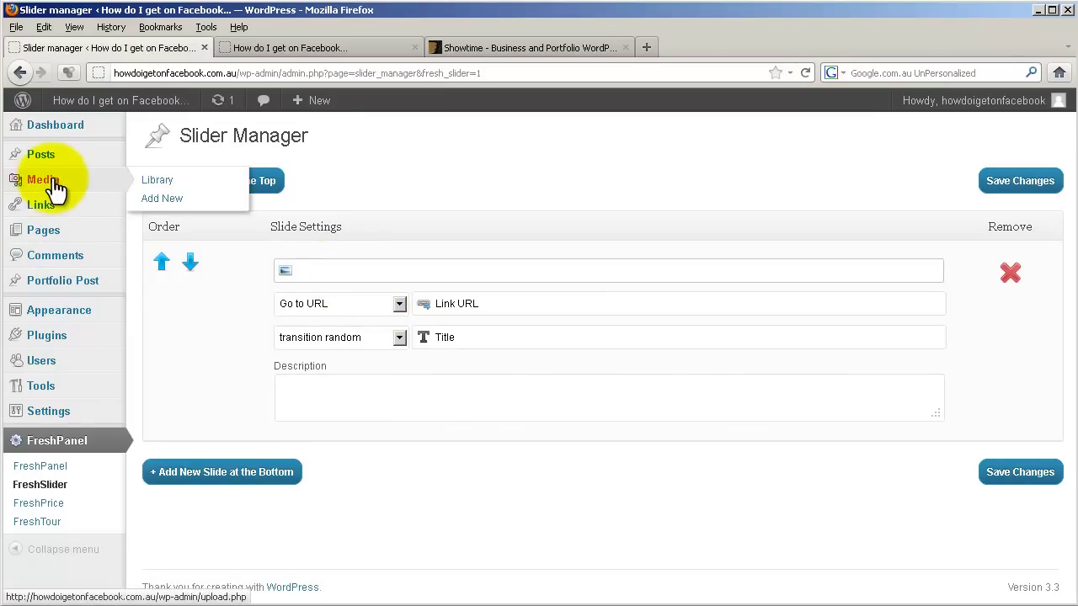
pyautogui.rightClick(51, 184)
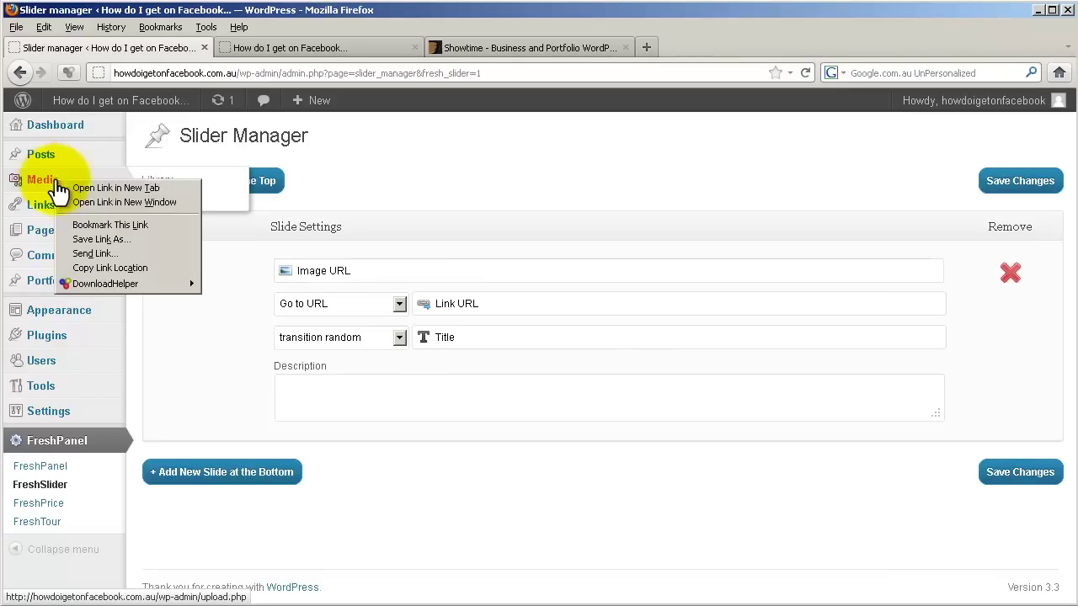
pyautogui.click(80, 192)
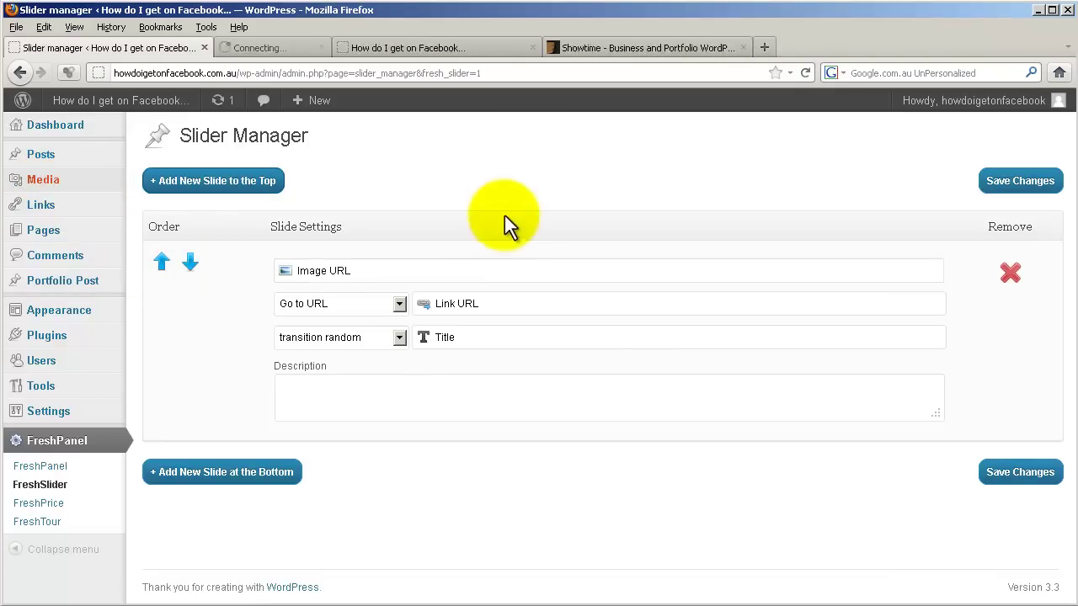
pyautogui.click(283, 52)
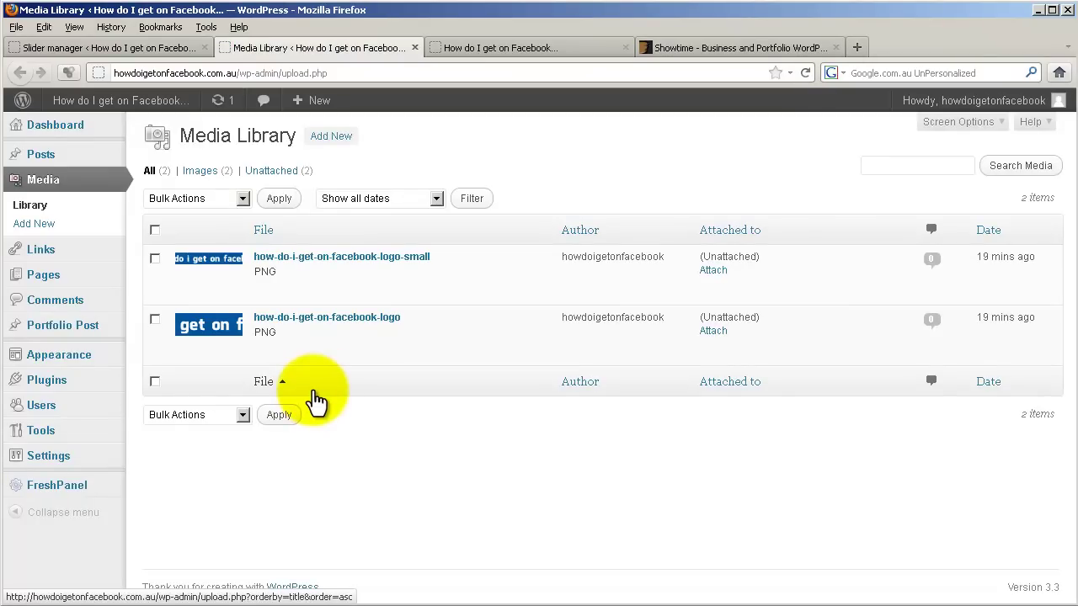
pyautogui.moveTo(253, 287)
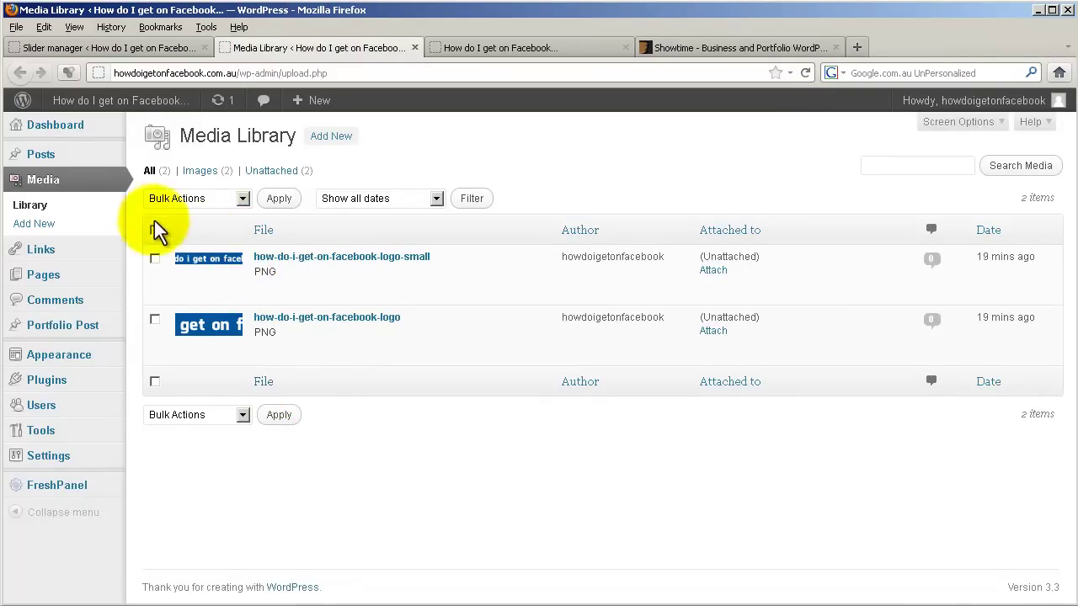
pyautogui.click(84, 224)
pyautogui.moveTo(125, 273)
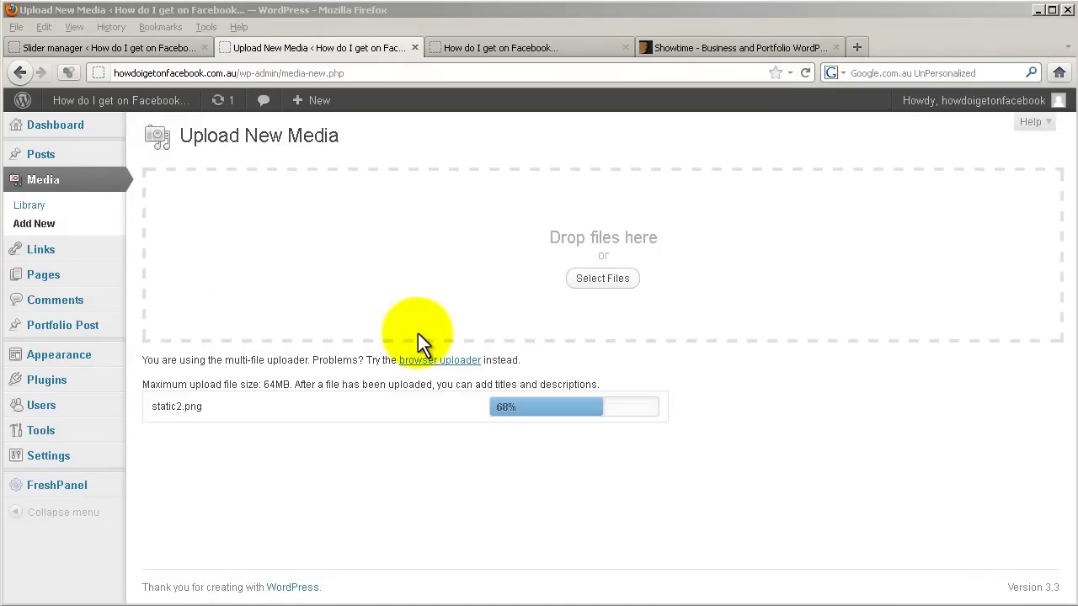
# Step: Copy the relative path wp-content/uploads/2011/12/static2.png from the uploaded image's file URL
pyautogui.scroll(-6, 415, 342)
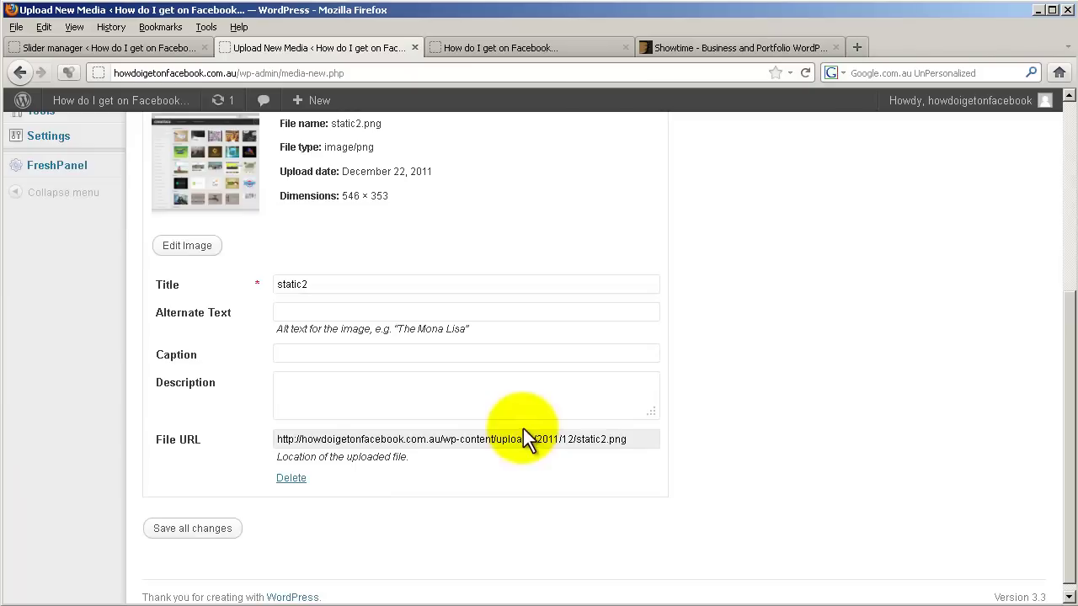
pyautogui.moveTo(625, 441); pyautogui.dragTo(453, 447)
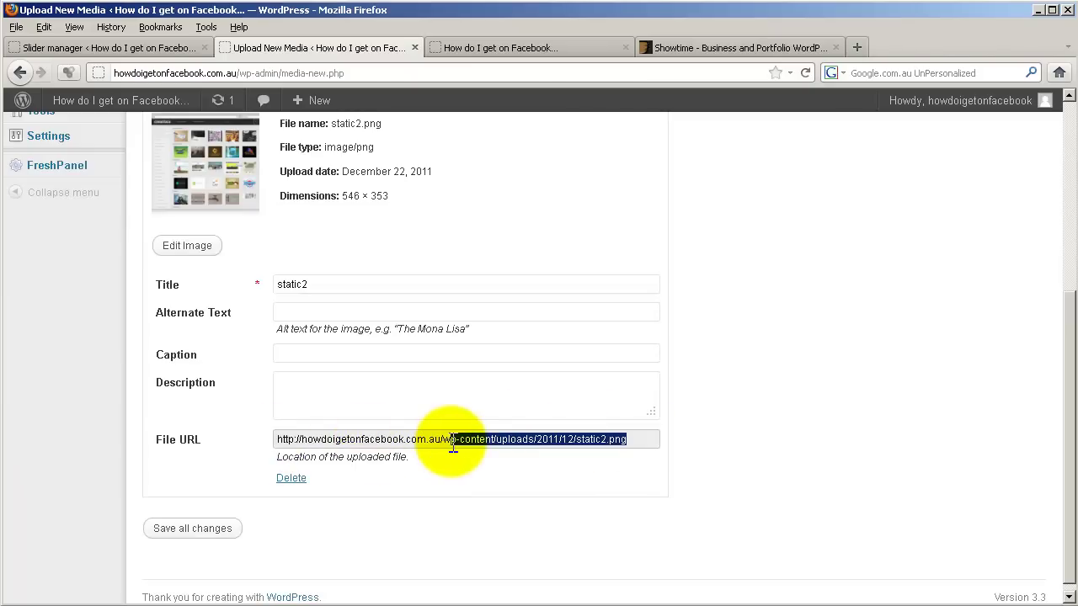
pyautogui.rightClick(448, 442)
pyautogui.click(477, 490)
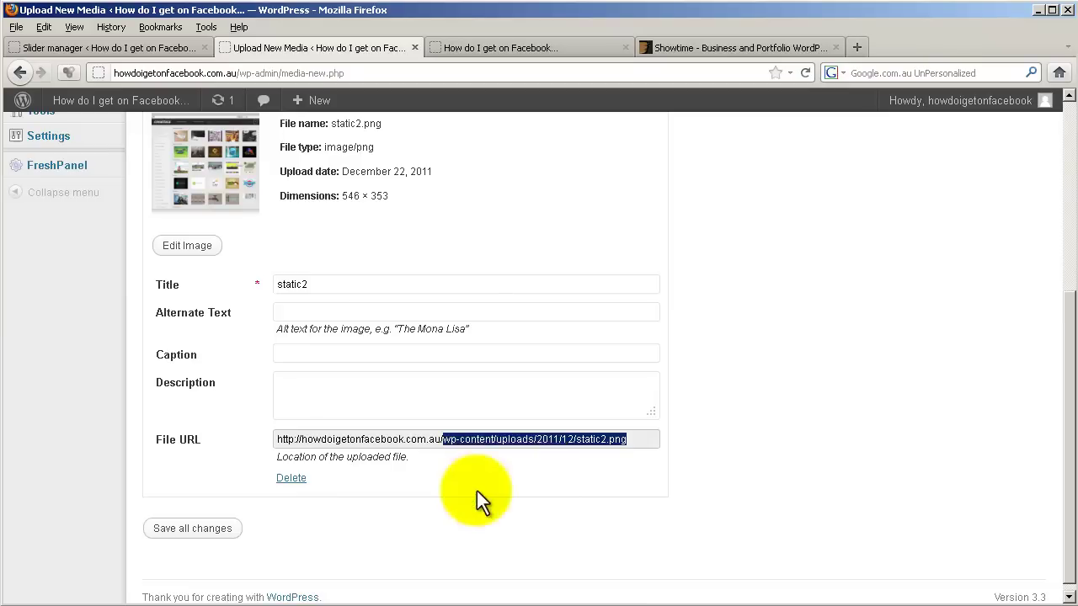
# Step: In the Slider Manager, set the slide's image URL to wp-content/uploads/2011/12/static2.png and its description to "Hello there.", and save the changes
pyautogui.scroll(4, 113, 396)
pyautogui.click(92, 48)
pyautogui.click(373, 271)
pyautogui.hotkey('ctrl', 'v')
pyautogui.click(375, 390)
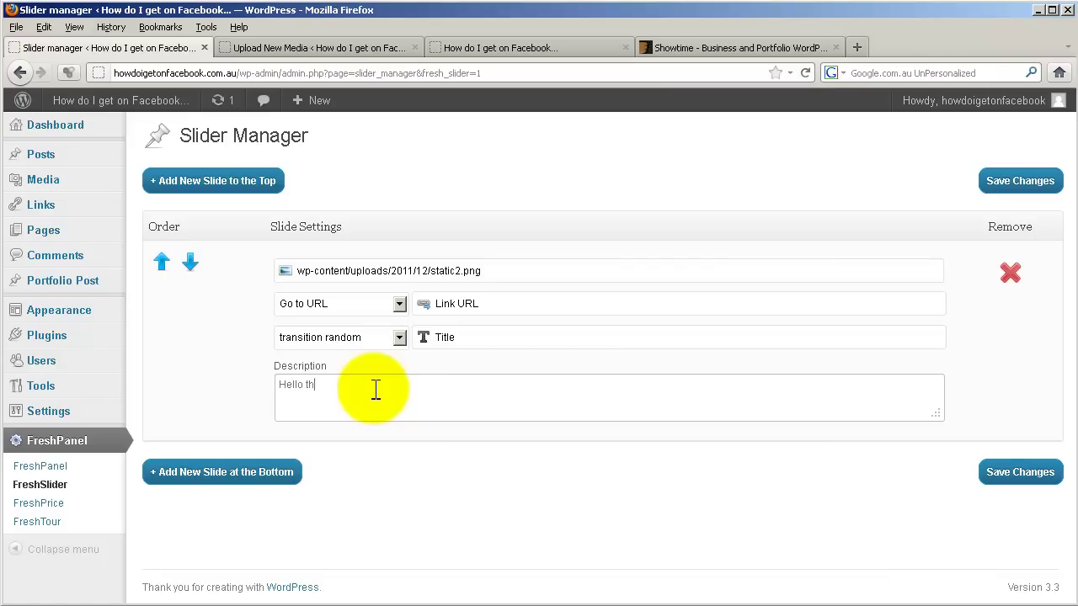
pyautogui.click(1015, 474)
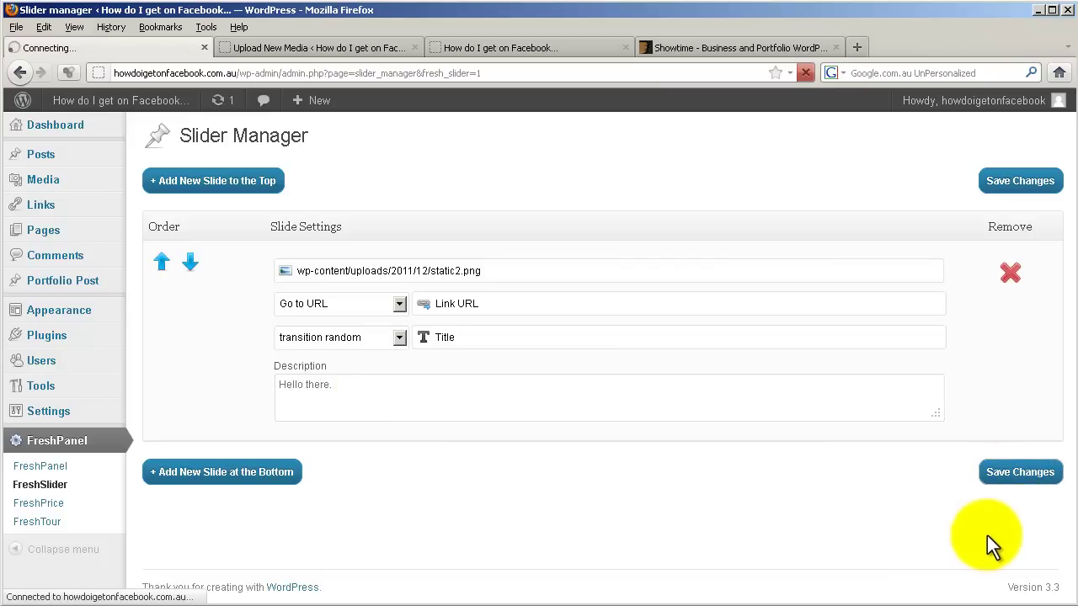
# Step: Reload the live site to check the new slide's image, title and description, and inspect the area under the header logo
pyautogui.click(501, 48)
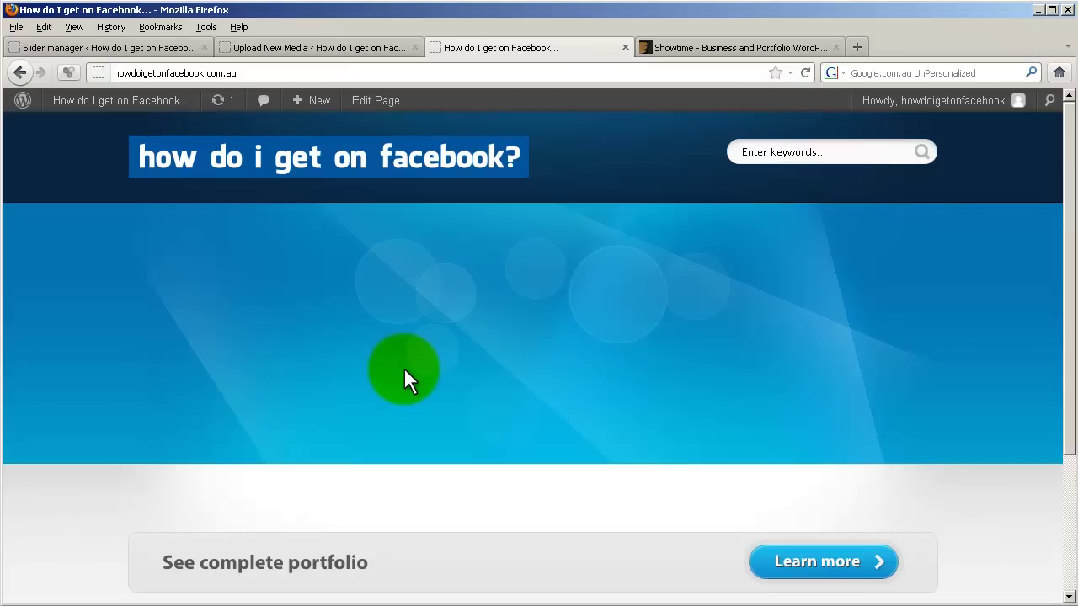
pyautogui.press('F5')
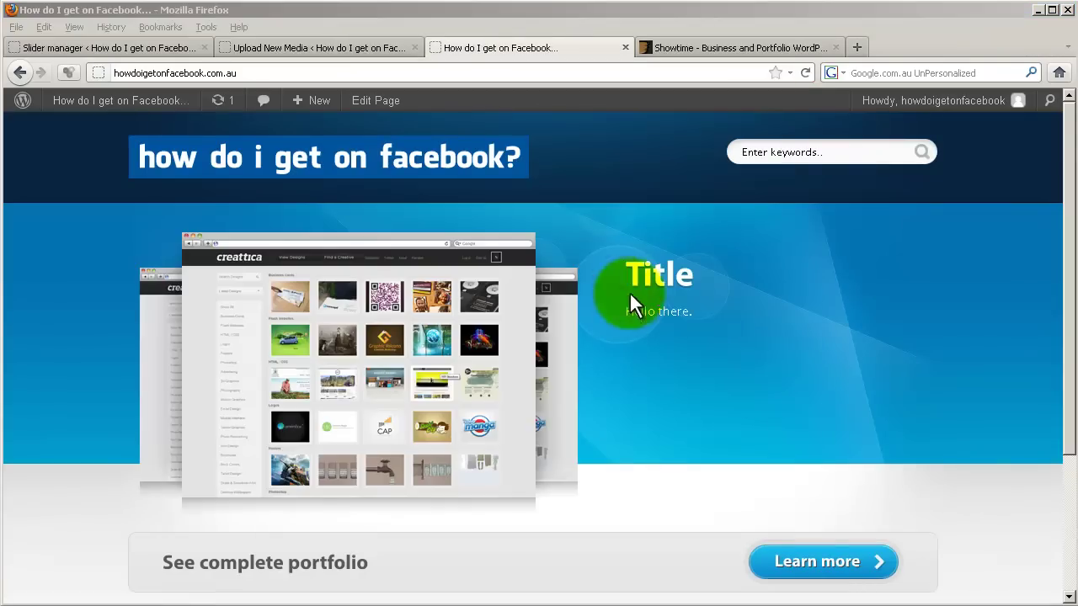
pyautogui.doubleClick(656, 312)
pyautogui.click(654, 353)
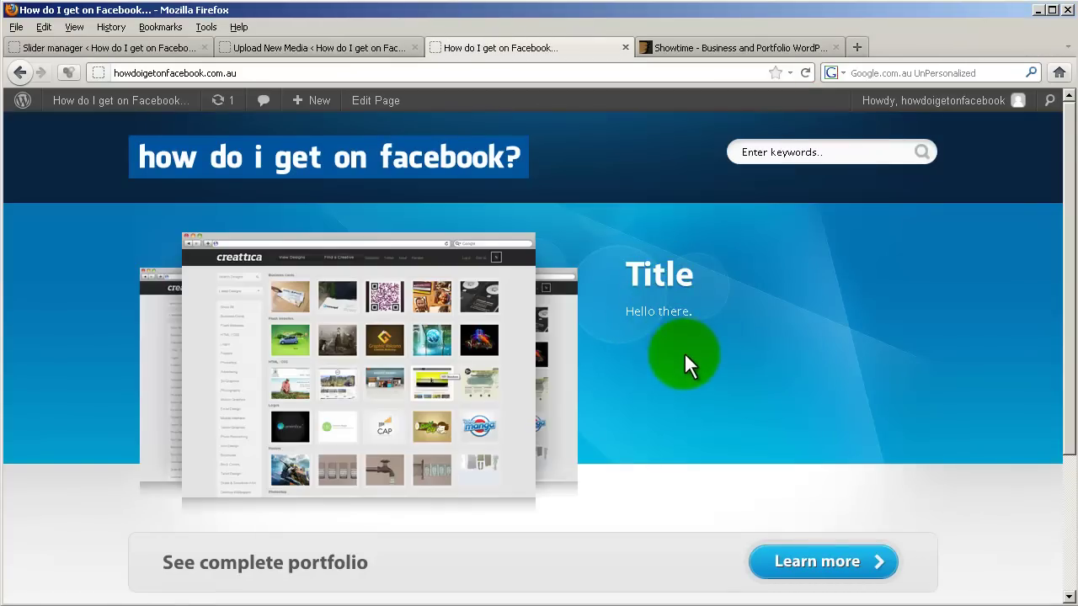
pyautogui.moveTo(181, 213); pyautogui.dragTo(364, 190)
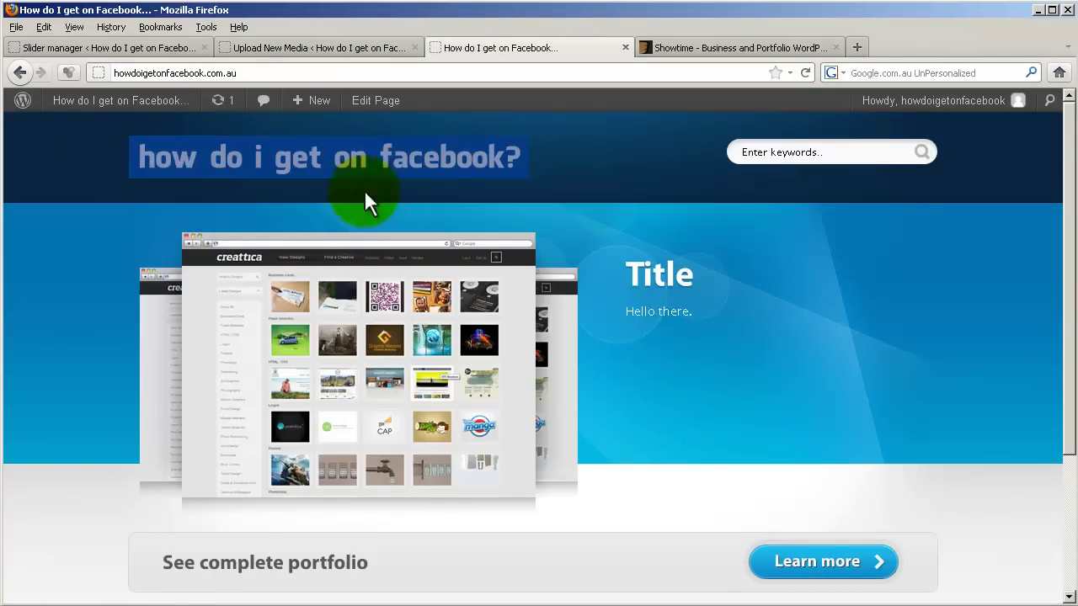
# Step: Open the WordPress menu management page and create a menu named "Custom Menu"
pyautogui.click(143, 50)
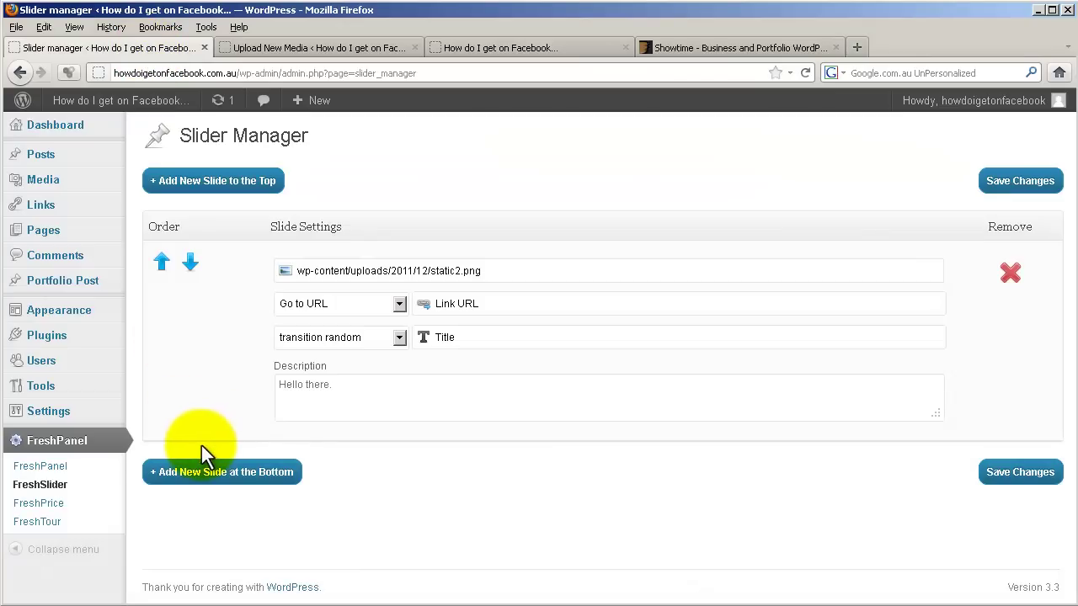
pyautogui.moveTo(53, 312)
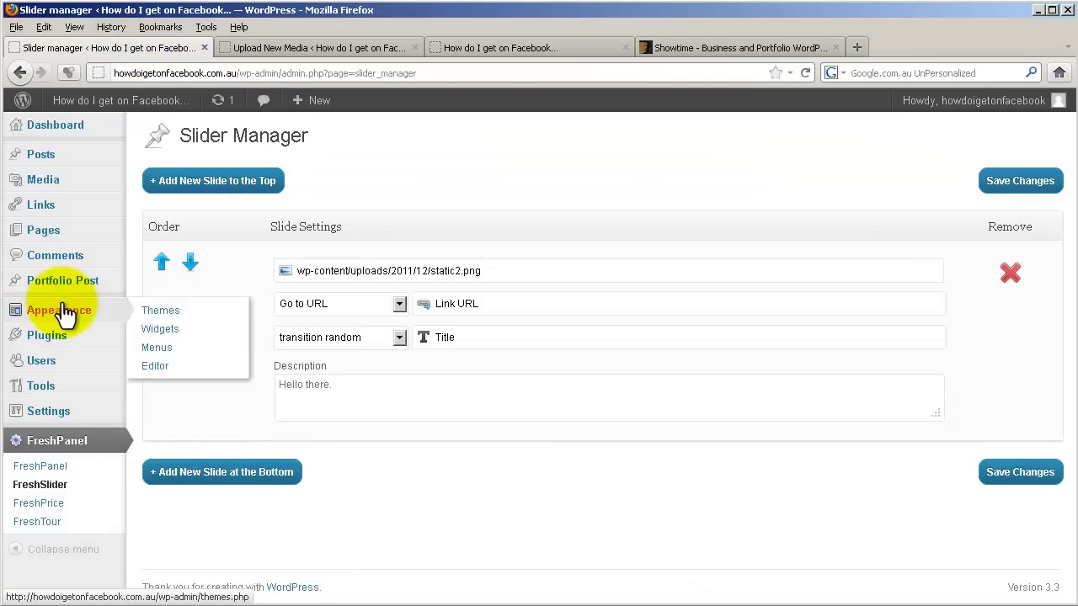
pyautogui.click(158, 349)
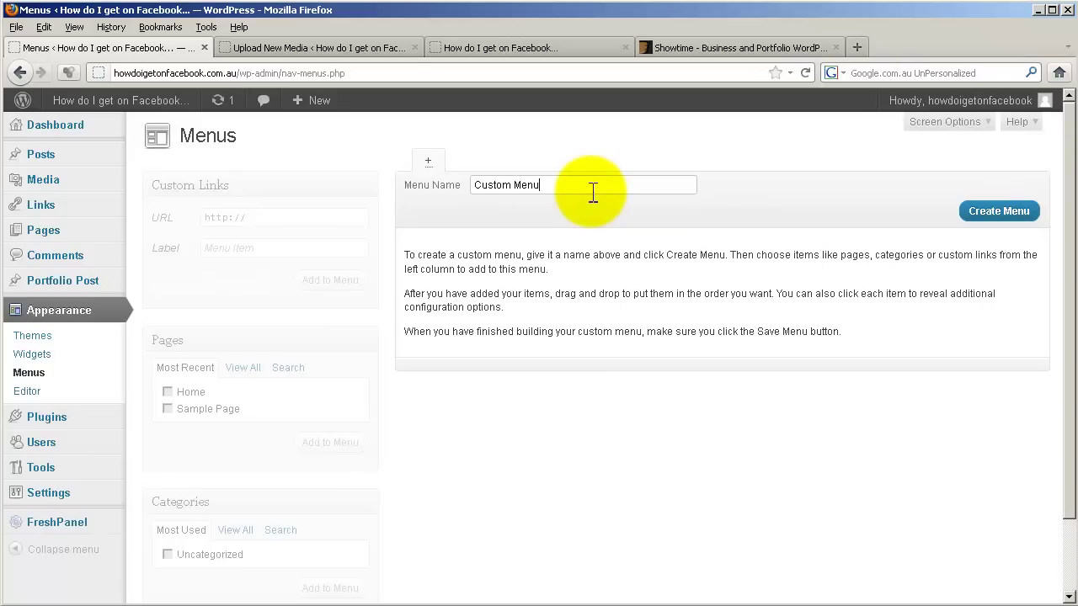
pyautogui.click(999, 211)
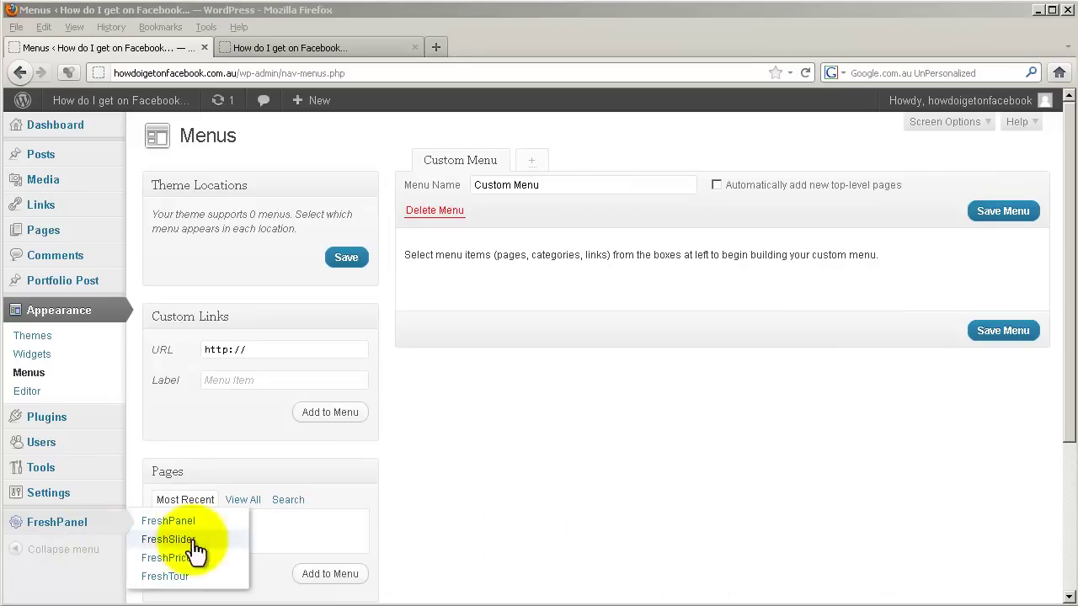
# Step: Add the Home and Sample Page pages to Custom Menu and save the menu
pyautogui.click(167, 540)
pyautogui.click(167, 524)
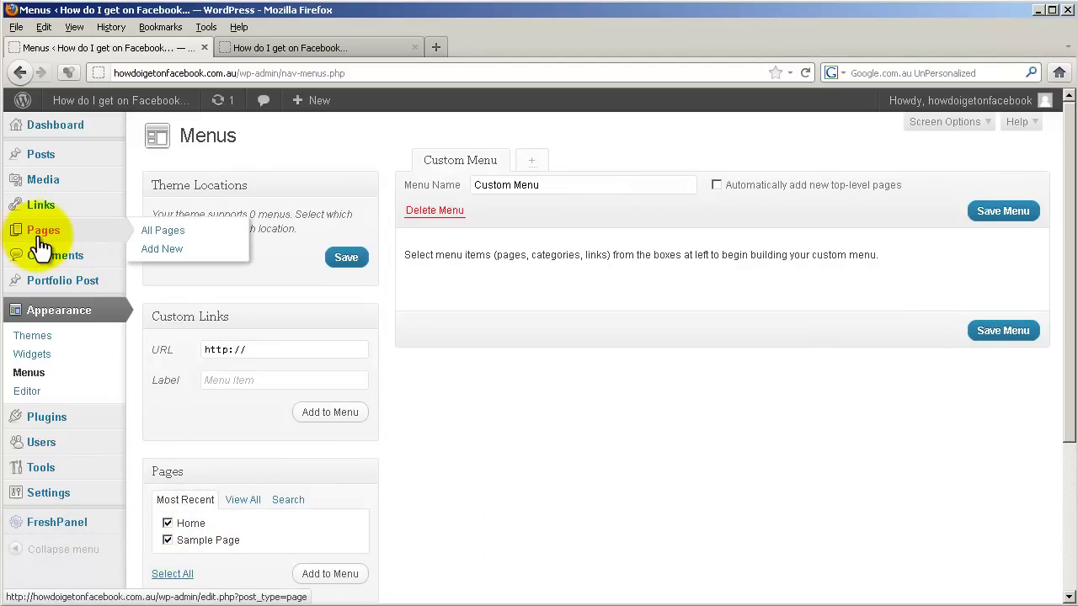
pyautogui.click(332, 574)
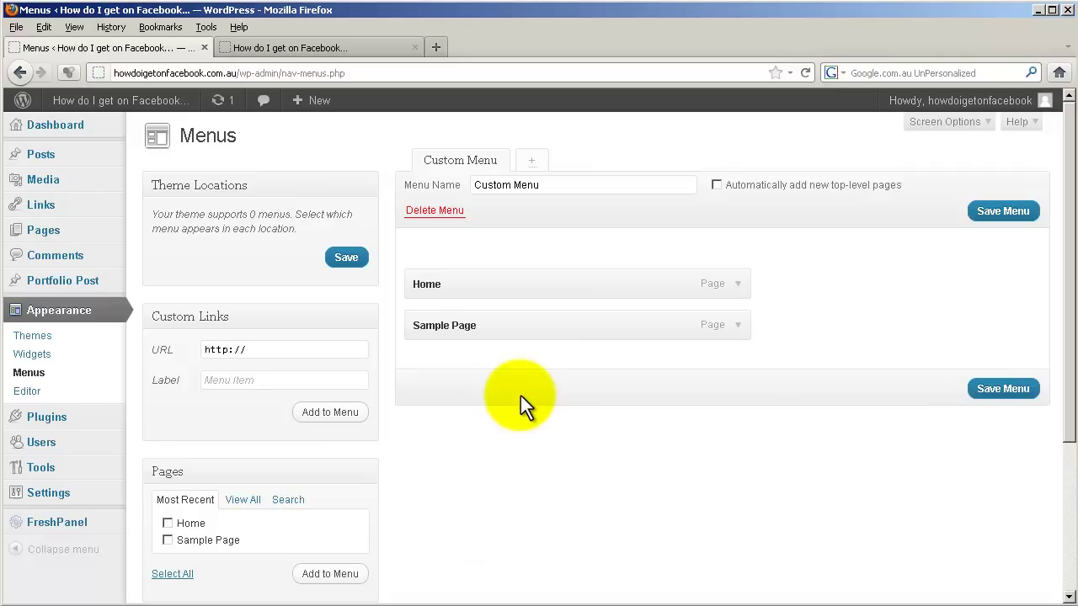
pyautogui.click(980, 387)
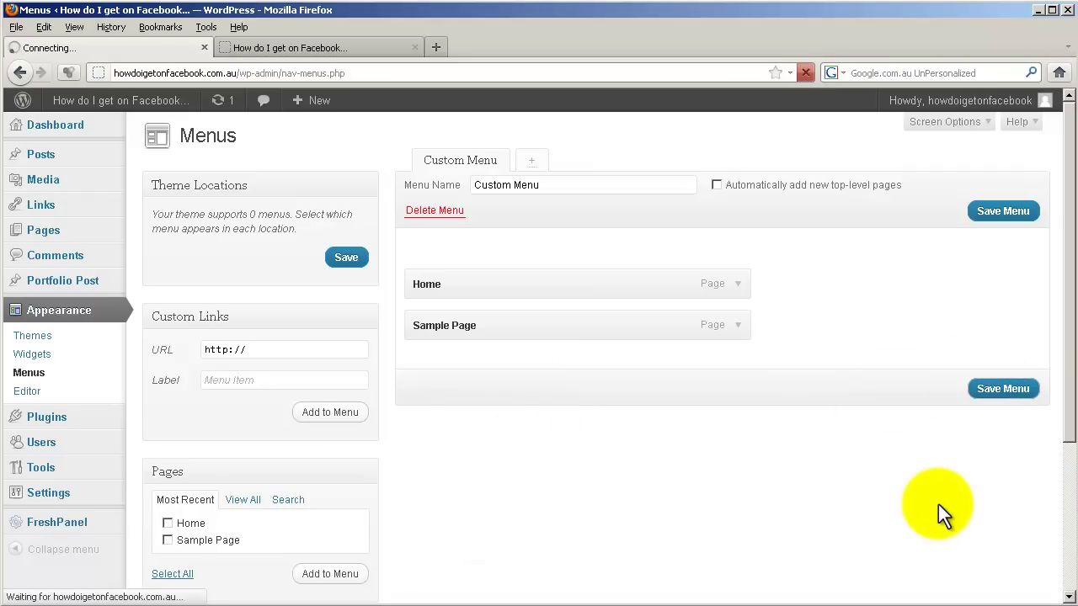
# Step: Close the media upload page and reload the live site to check for the navigation menu
pyautogui.click(239, 48)
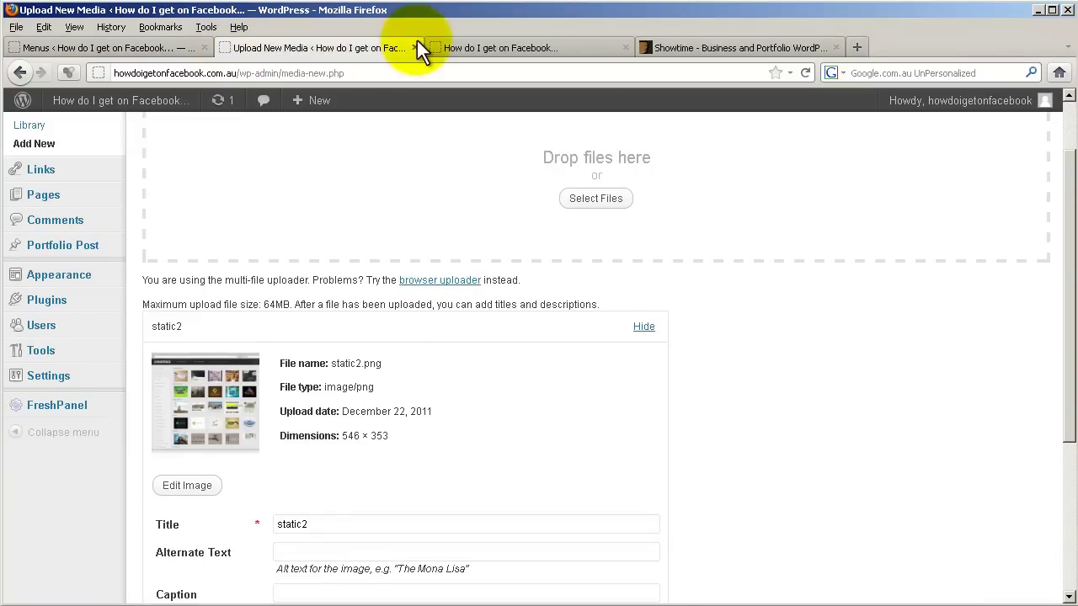
pyautogui.click(414, 47)
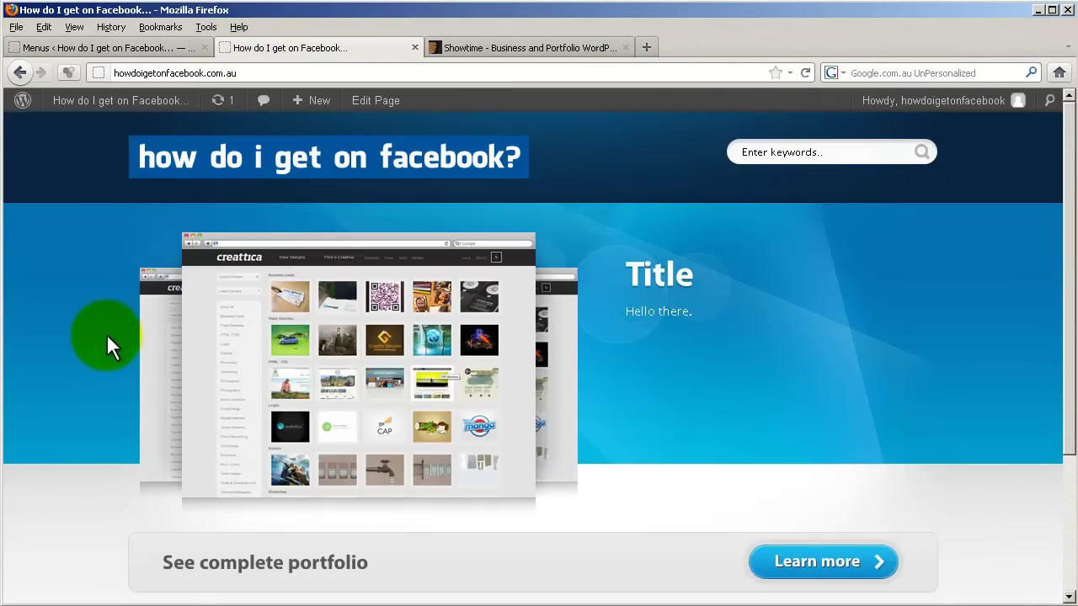
pyautogui.press('F5')
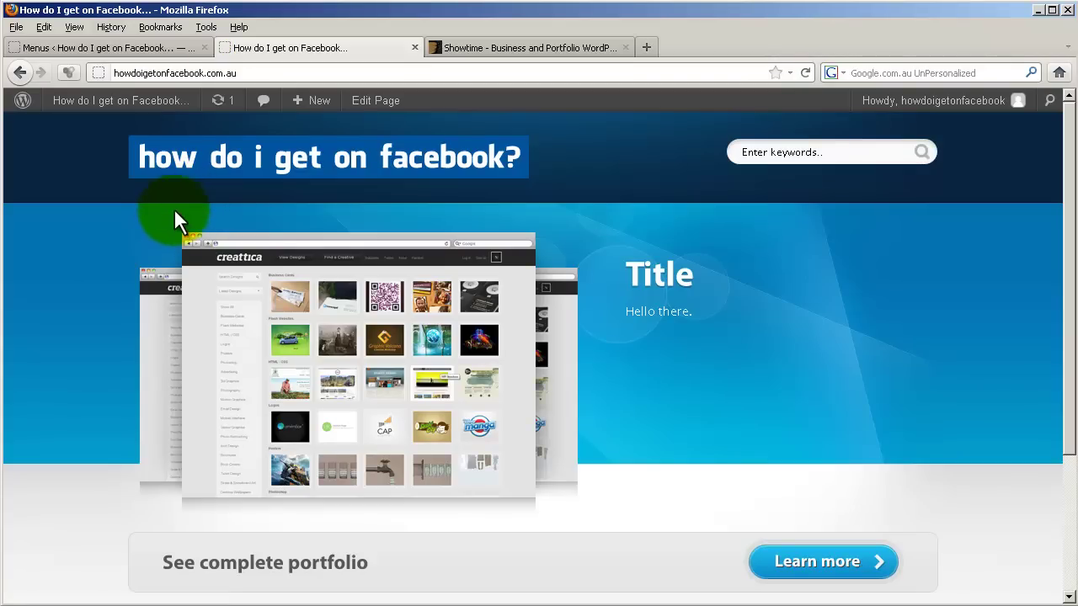
# Step: On the Widgets page, add a Custom Menu widget to the Navigation area, title it "Custom Menu", and save it with Custom Menu selected
pyautogui.click(150, 48)
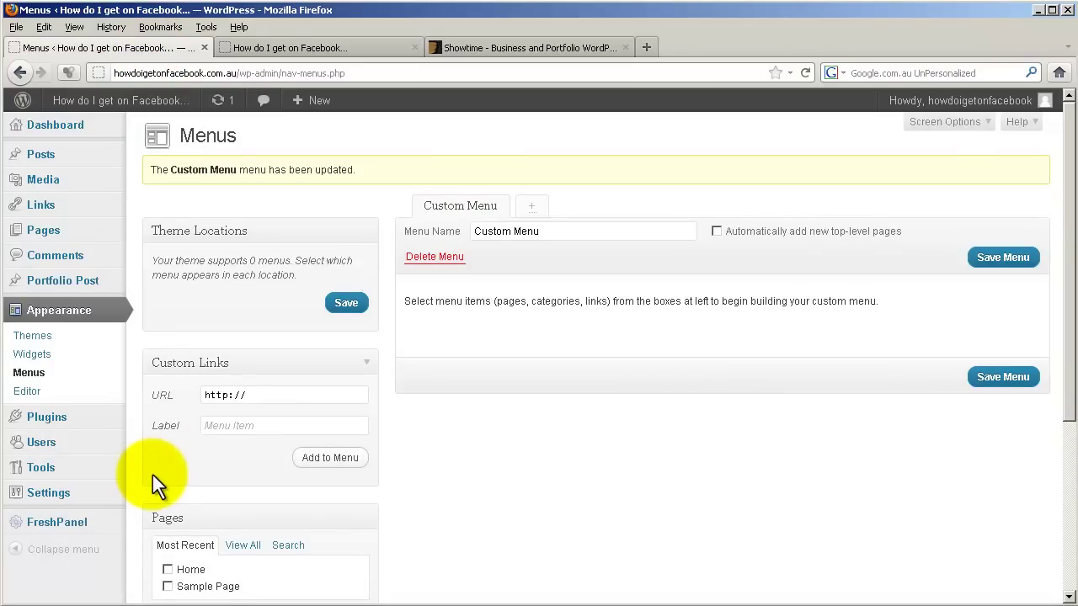
pyautogui.click(31, 354)
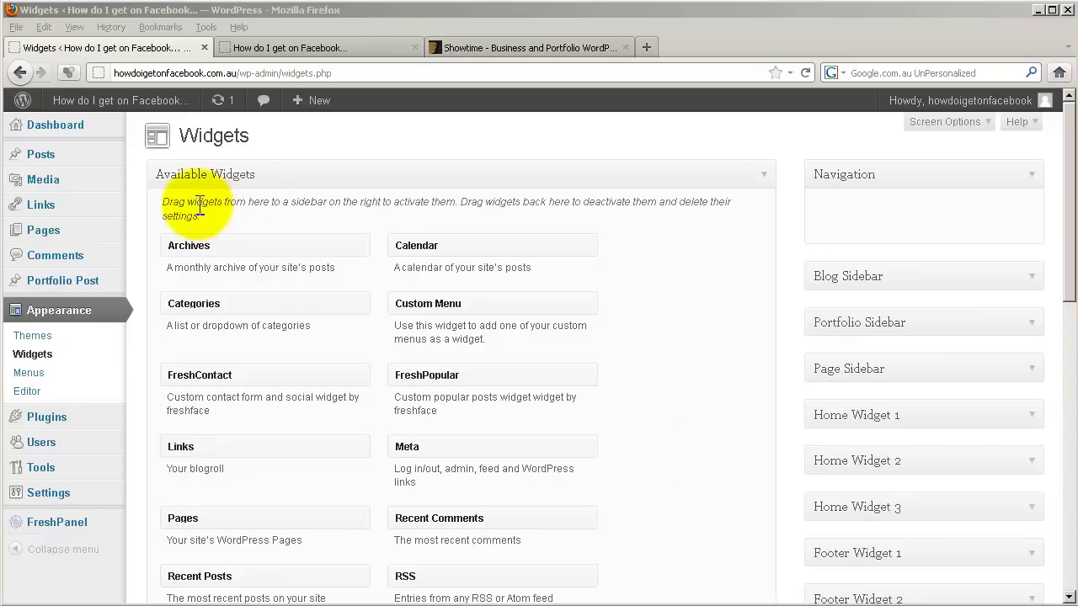
pyautogui.moveTo(196, 202); pyautogui.dragTo(452, 217)
pyautogui.click(684, 355)
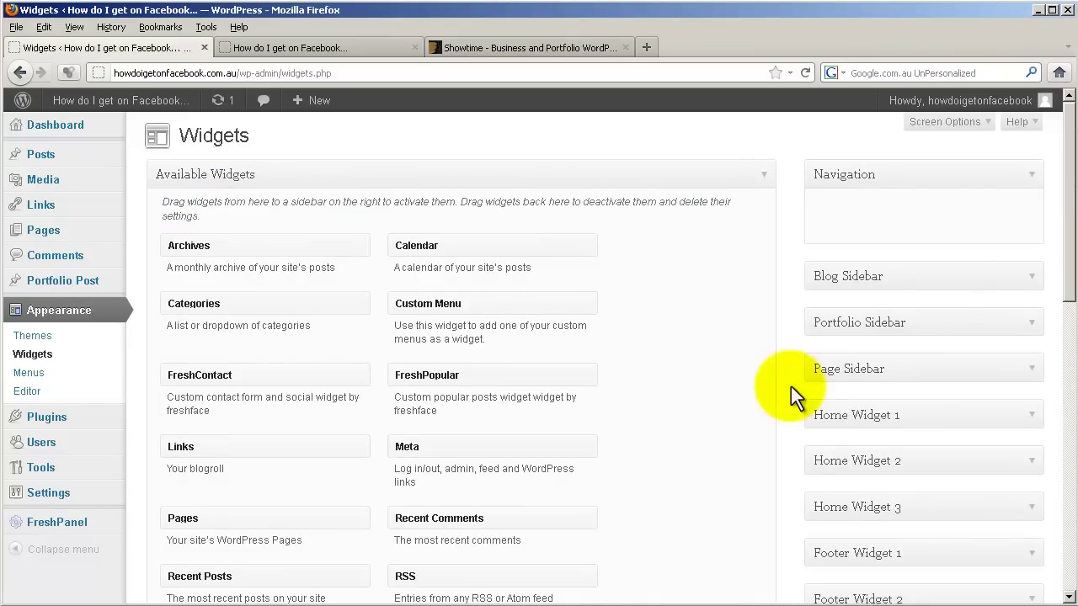
pyautogui.click(1034, 278)
pyautogui.click(1034, 278)
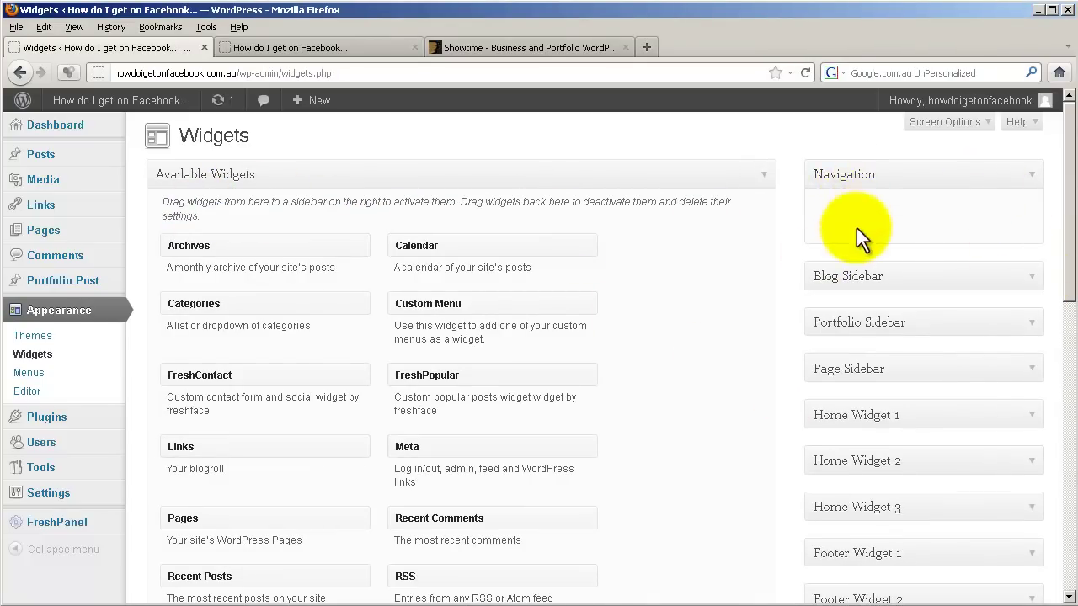
pyautogui.moveTo(486, 304); pyautogui.dragTo(903, 207)
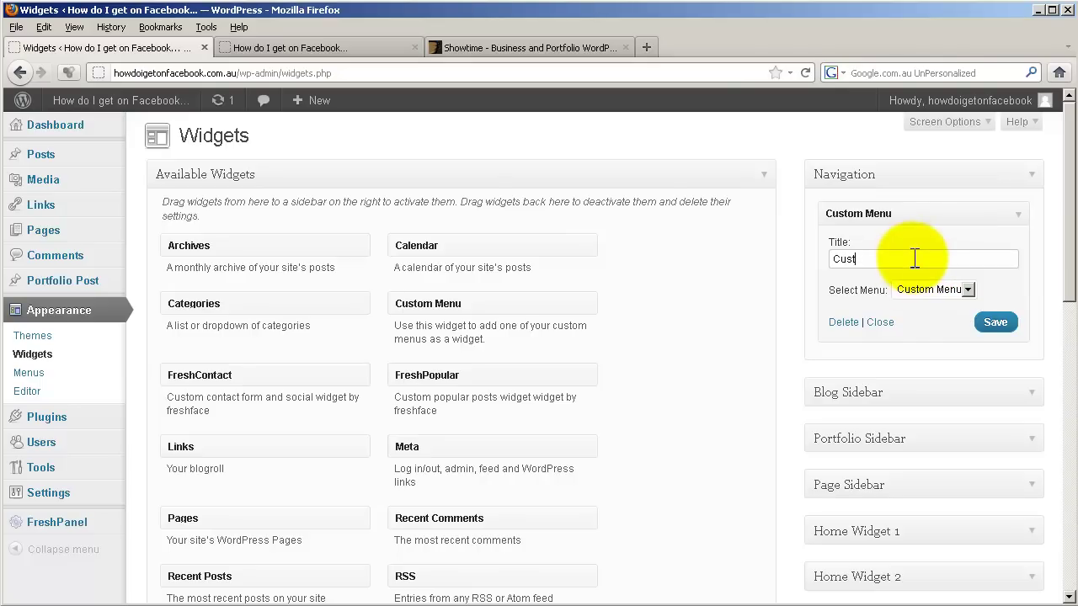
pyautogui.click(993, 322)
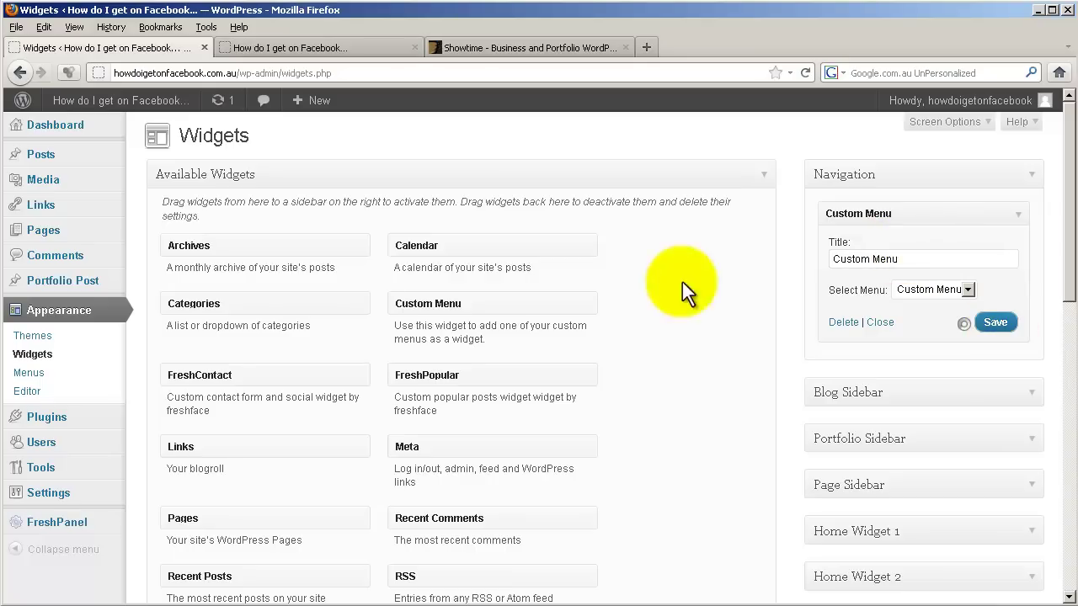
# Step: Reload the live site to check the navigation bar, open Sample Page from it, and return to the Widgets page
pyautogui.click(329, 49)
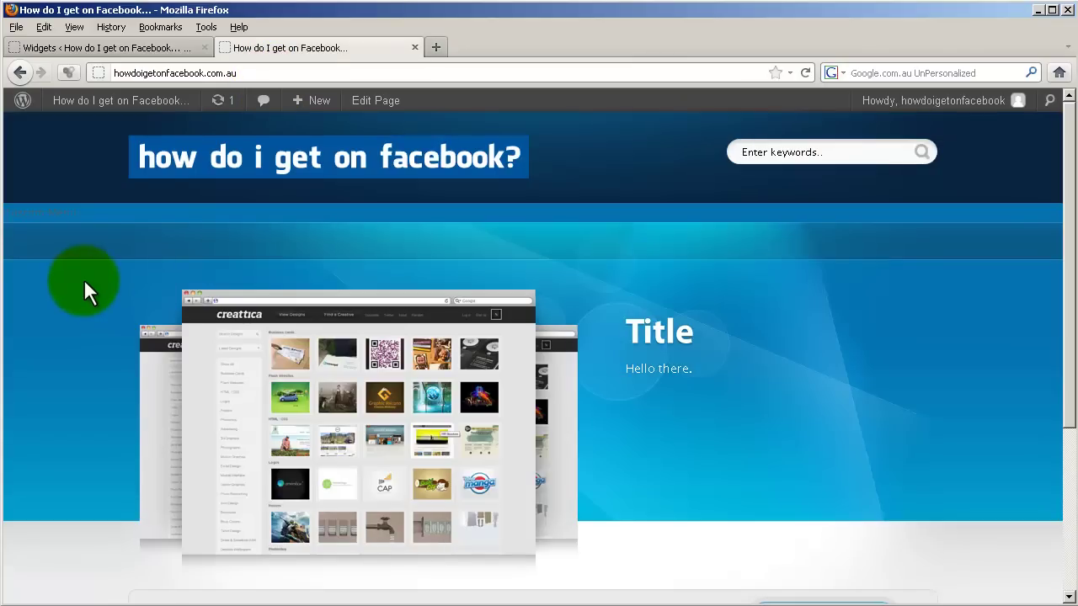
pyautogui.press('F5')
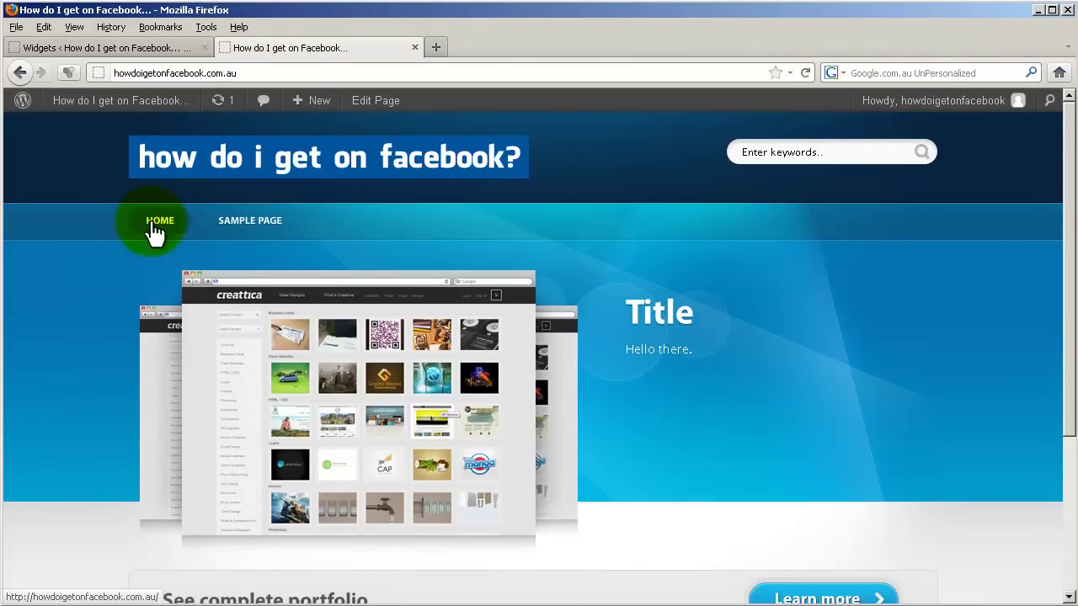
pyautogui.click(248, 231)
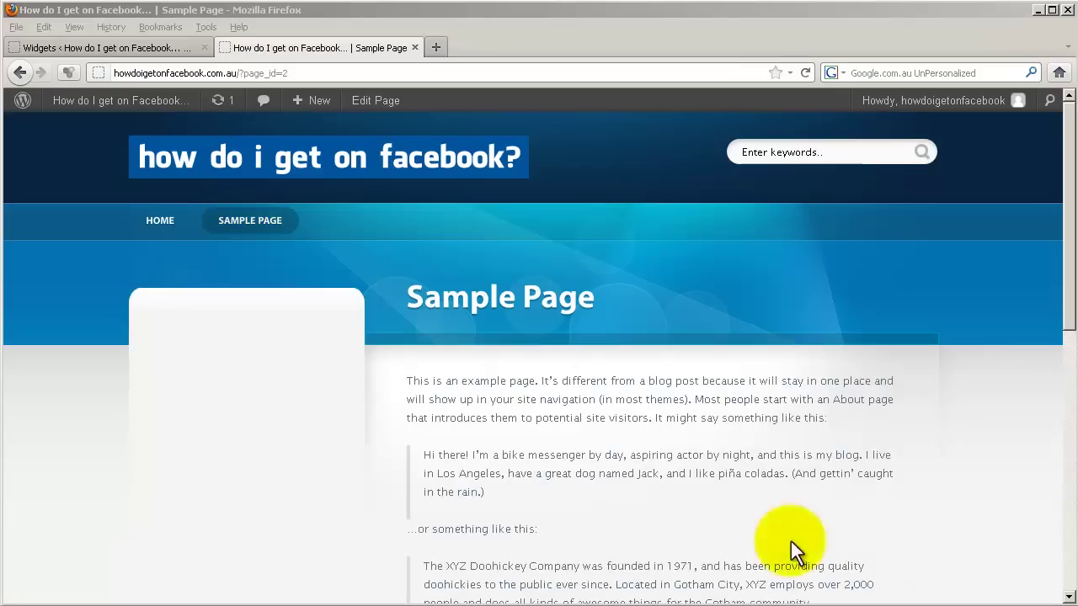
pyautogui.click(130, 48)
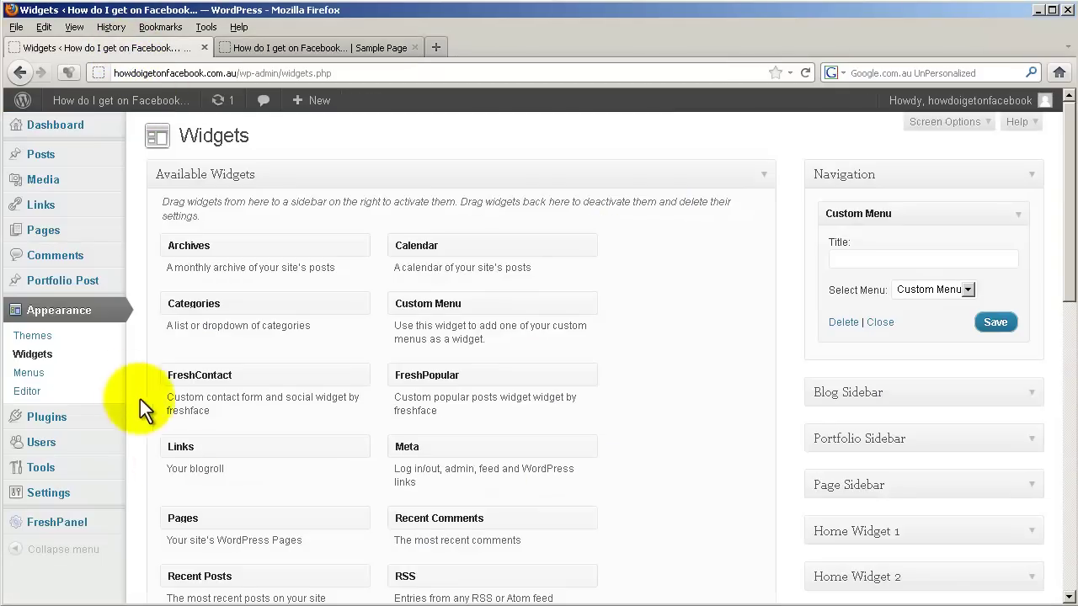
# Step: Open Sample Page for editing and make the word "example" in its first sentence bold
pyautogui.click(49, 238)
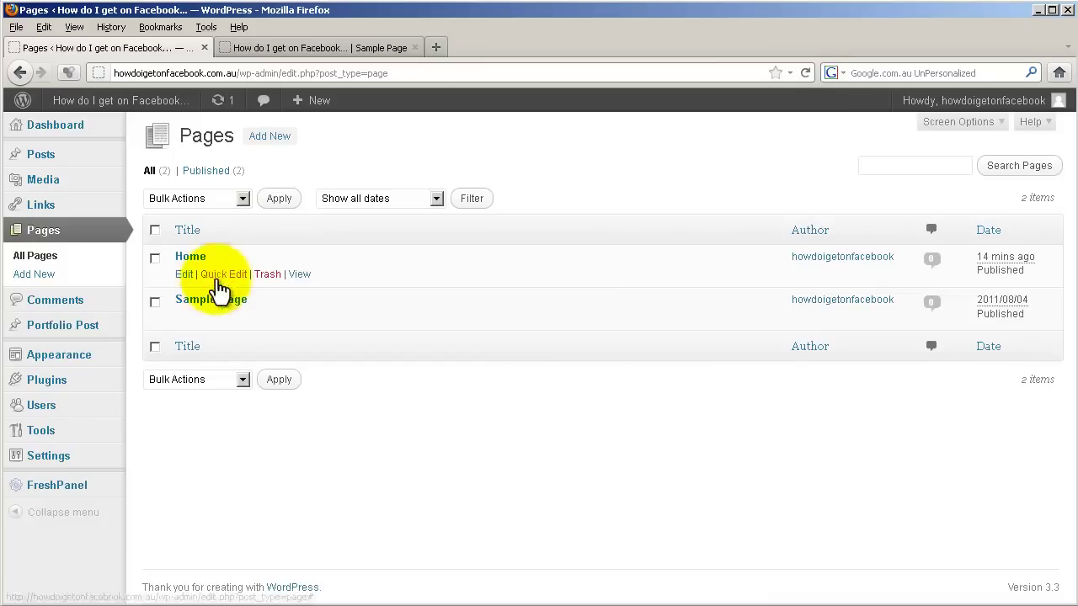
pyautogui.click(184, 320)
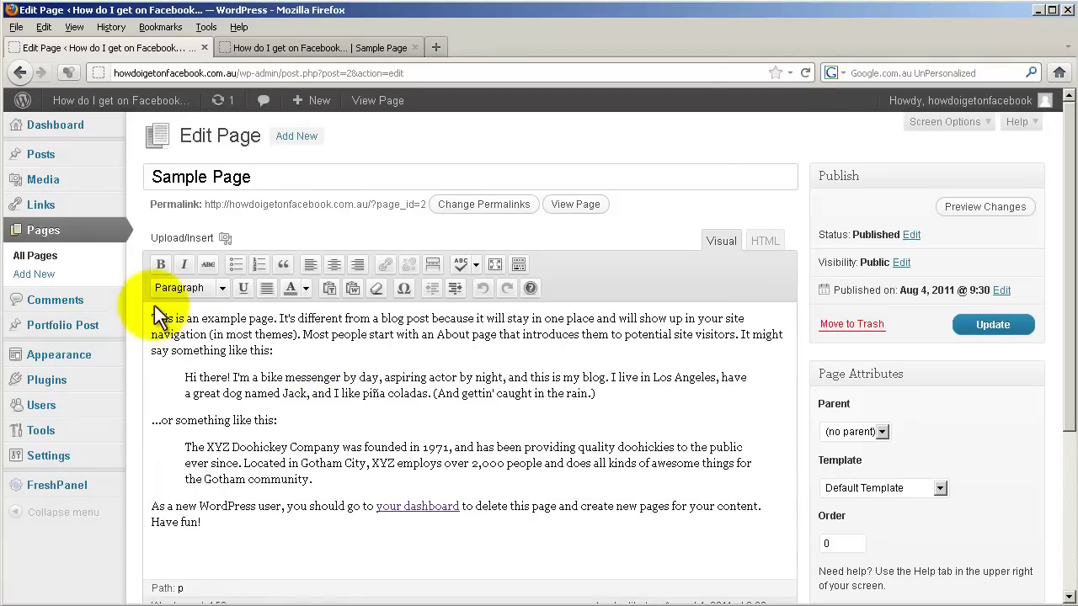
pyautogui.click(161, 264)
pyautogui.click(308, 330)
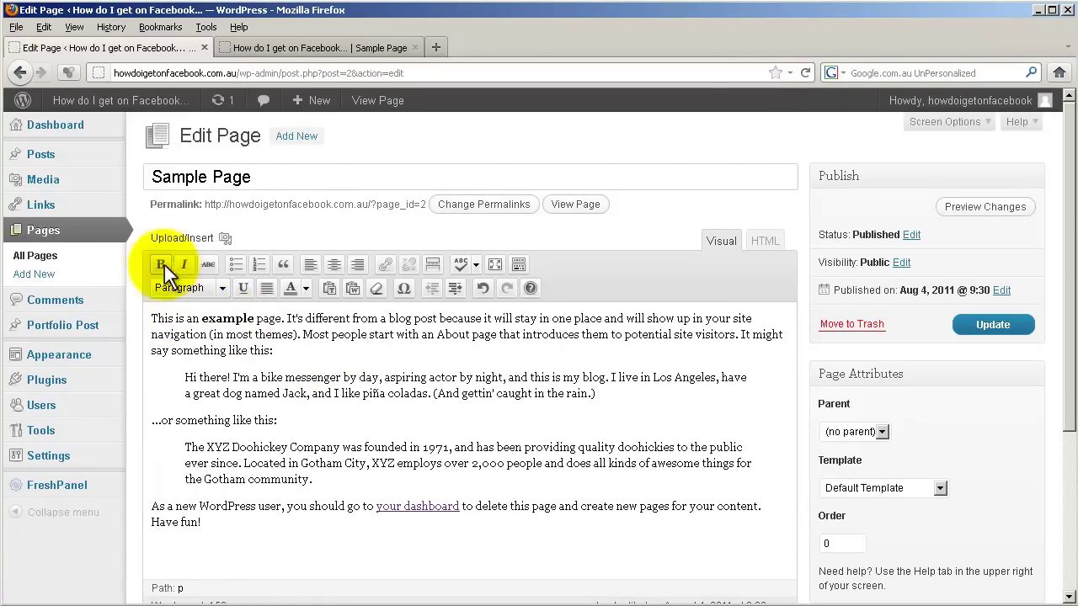
# Step: Color the text "ost people start with an About pag" in the first paragraph red
pyautogui.click(518, 266)
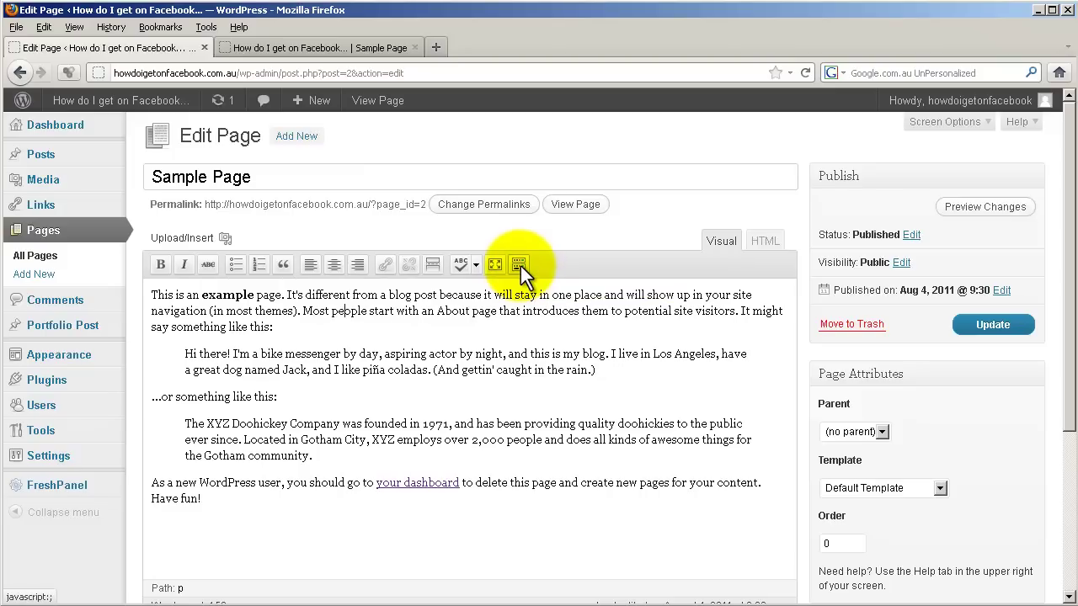
pyautogui.click(519, 265)
pyautogui.moveTo(311, 334); pyautogui.dragTo(494, 334)
pyautogui.click(305, 288)
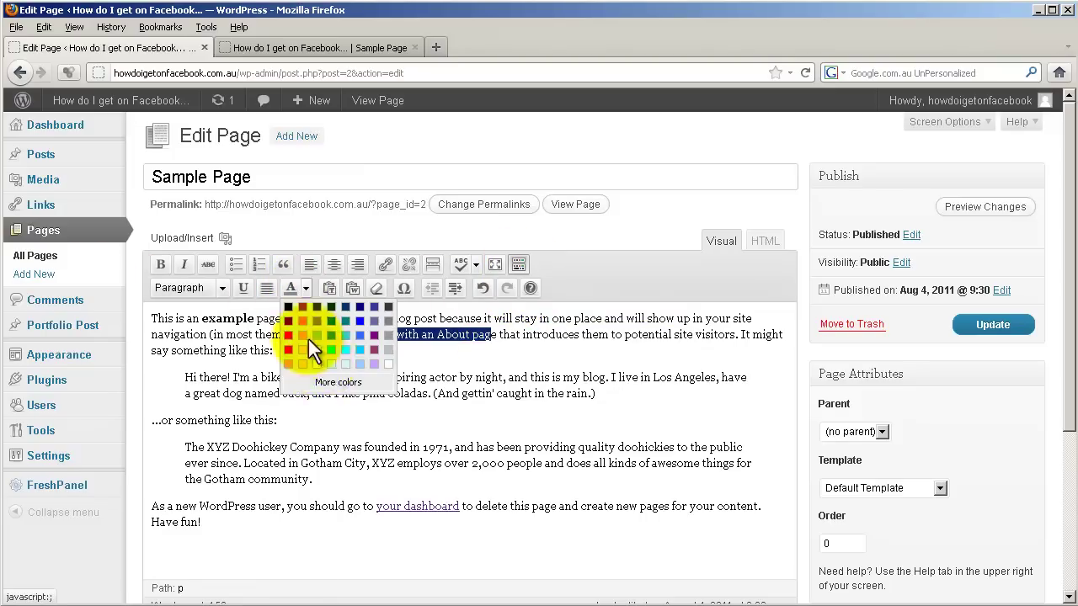
pyautogui.click(288, 334)
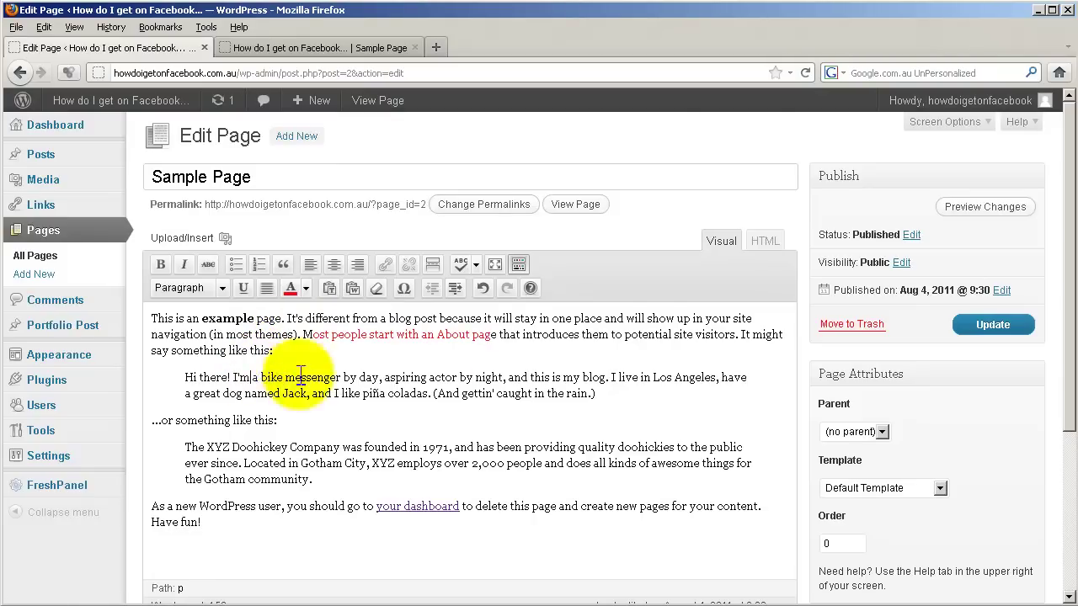
# Step: Add the line "heding 1" below the first paragraph, format it as Heading 1, and update the page
pyautogui.moveTo(251, 377); pyautogui.dragTo(429, 378)
pyautogui.click(288, 350)
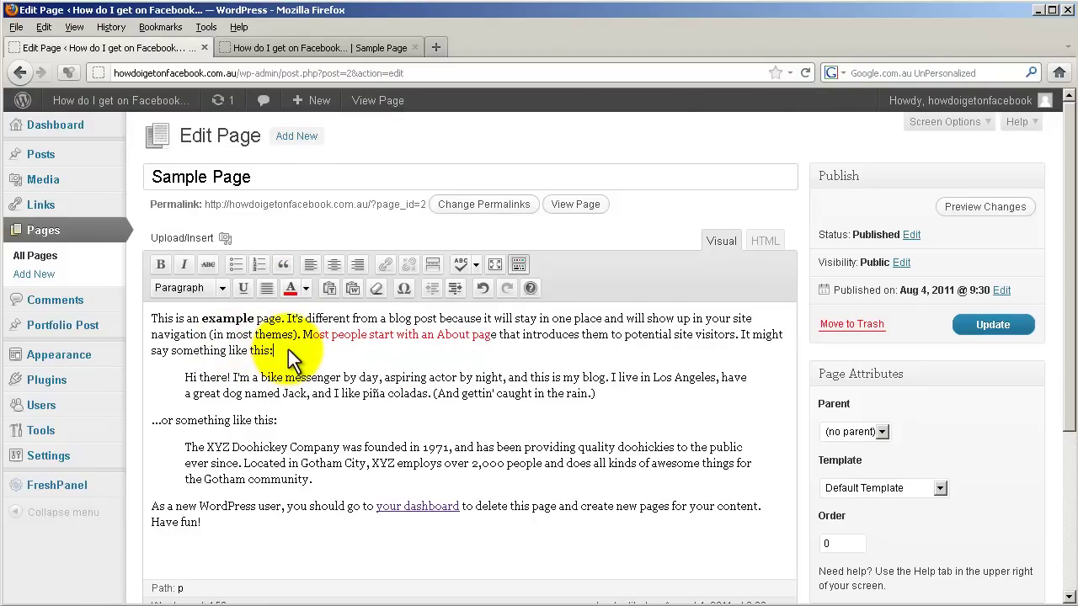
pyautogui.press('Return')
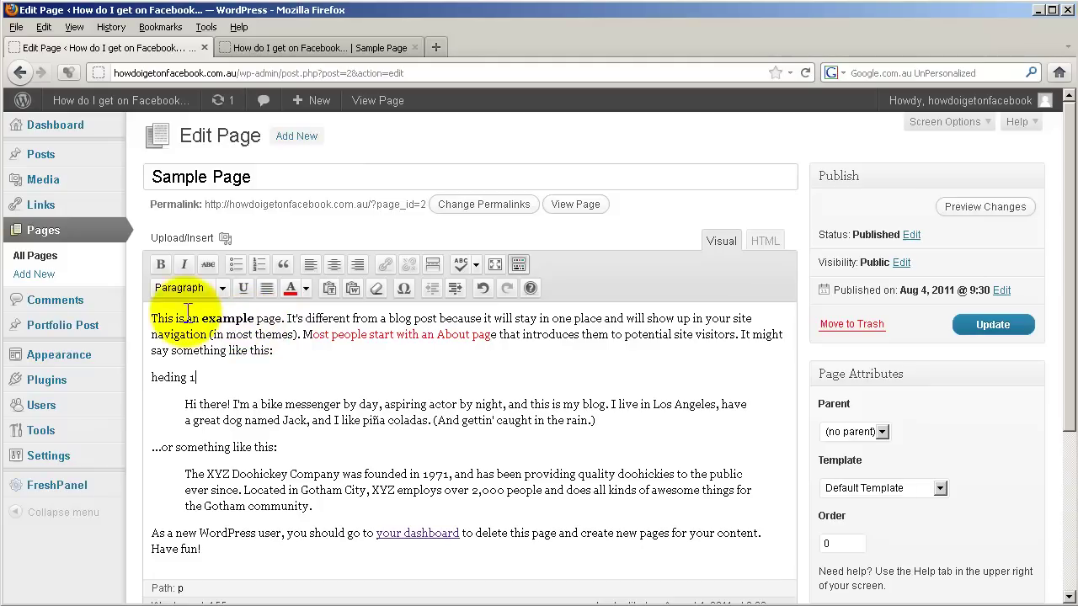
pyautogui.click(224, 289)
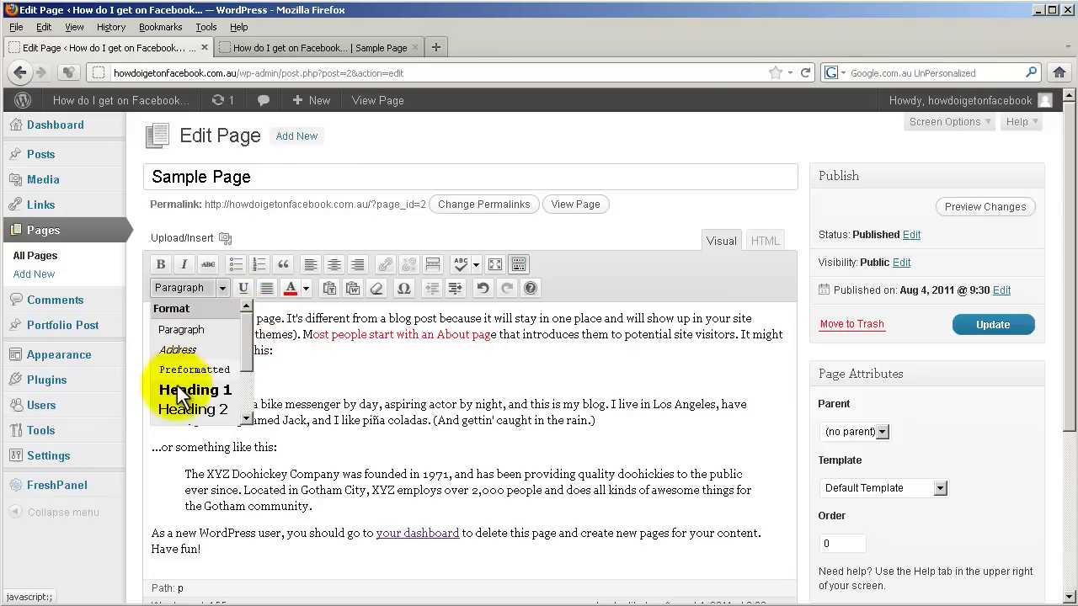
pyautogui.click(199, 385)
pyautogui.click(985, 328)
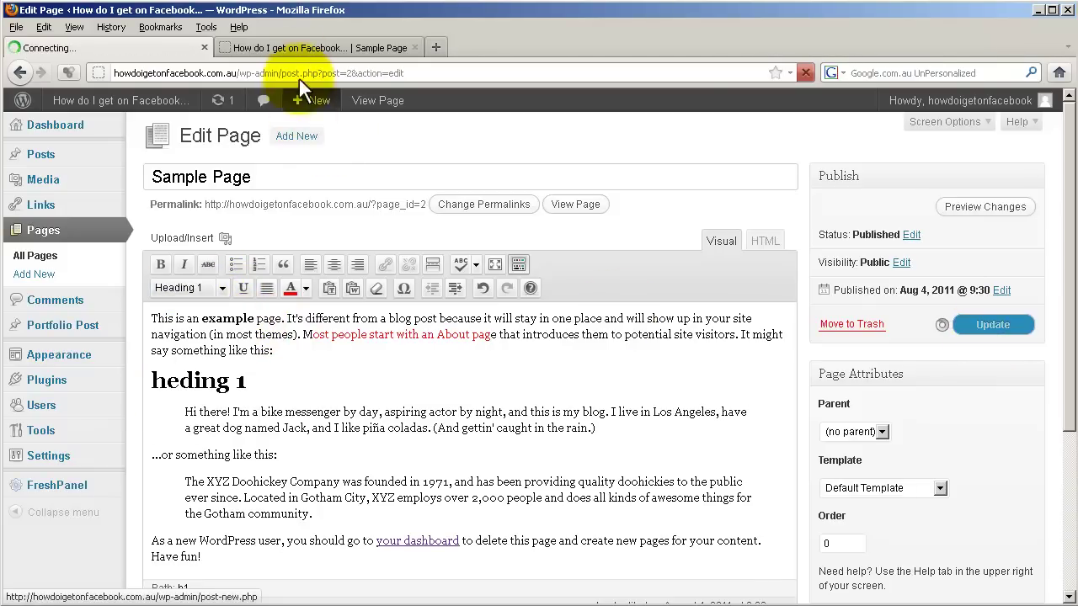
# Step: Open Sample Page on the live site to check the edited text, and go to the Home page
pyautogui.click(298, 48)
pyautogui.click(271, 226)
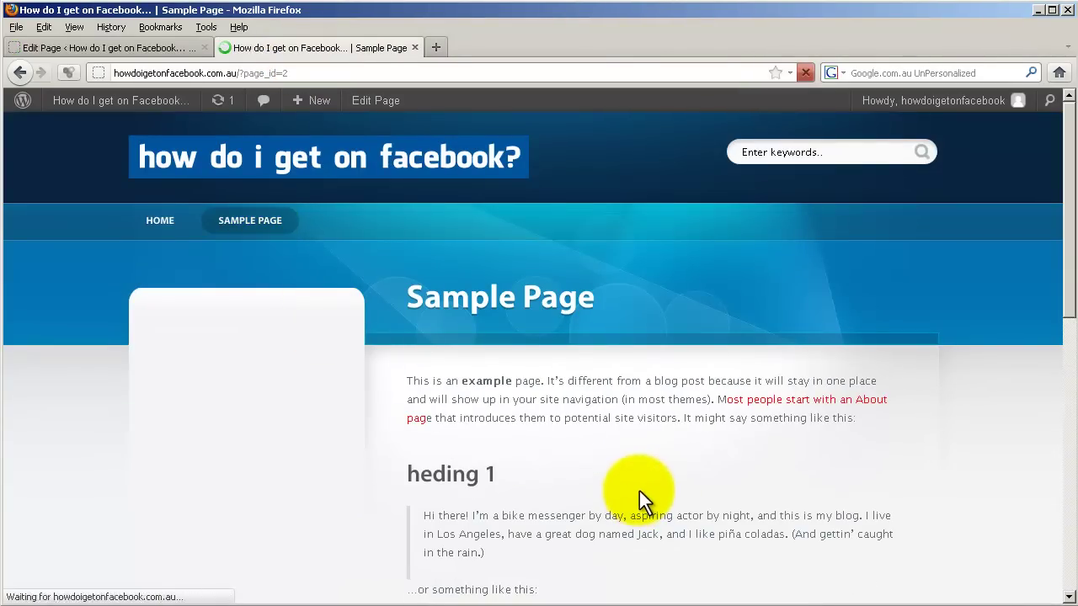
pyautogui.moveTo(582, 401); pyautogui.dragTo(597, 444)
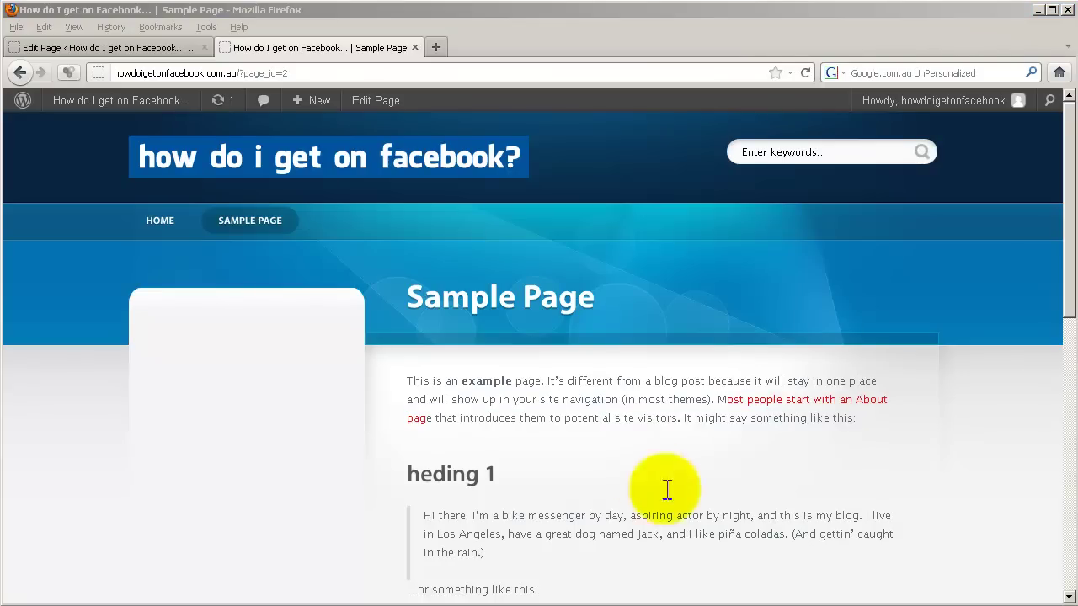
pyautogui.moveTo(525, 401); pyautogui.dragTo(538, 475)
pyautogui.click(179, 226)
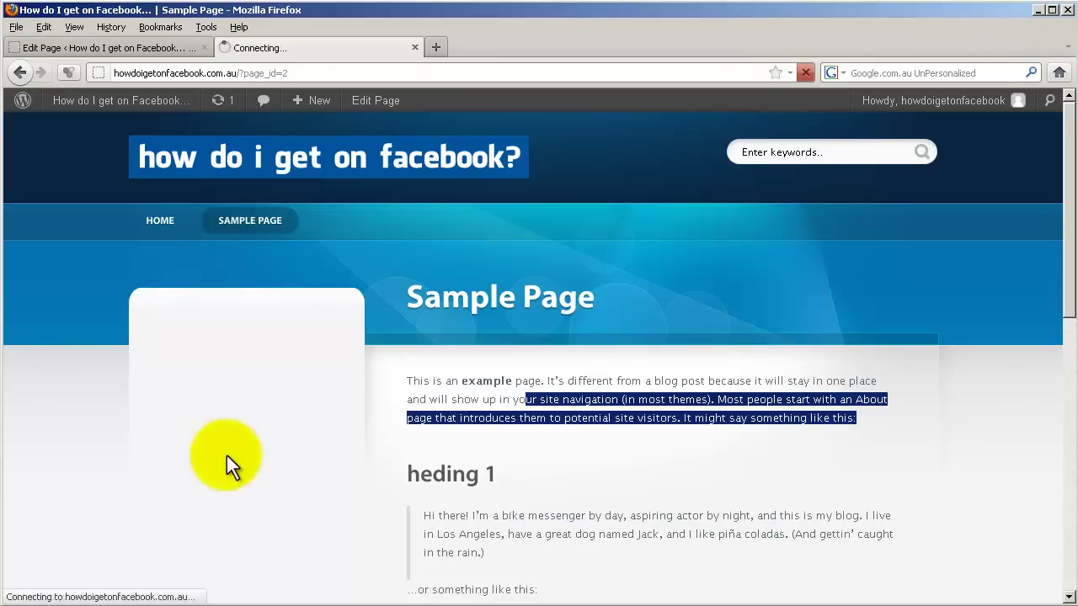